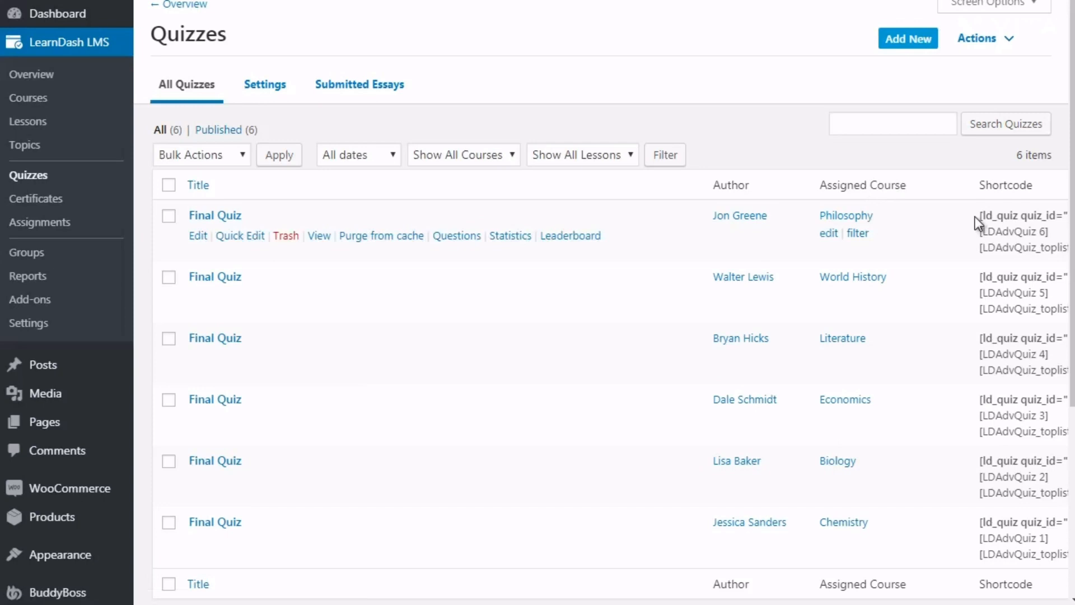
Open the Philosophy course's Final Quiz for editing and show its settings.
left_click(196, 238)
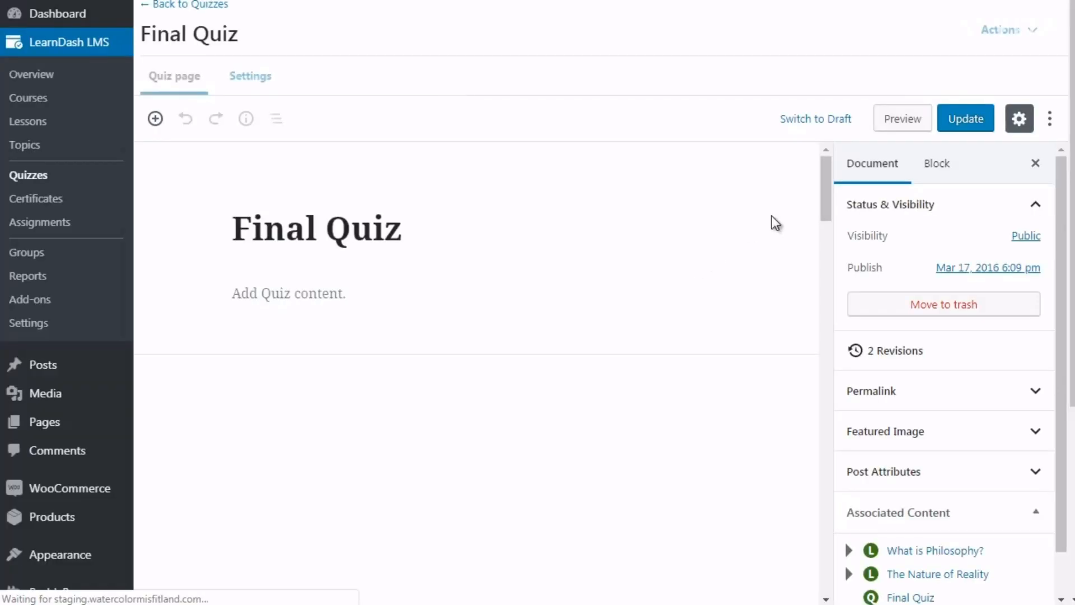
scroll(827, 219, "down", 1)
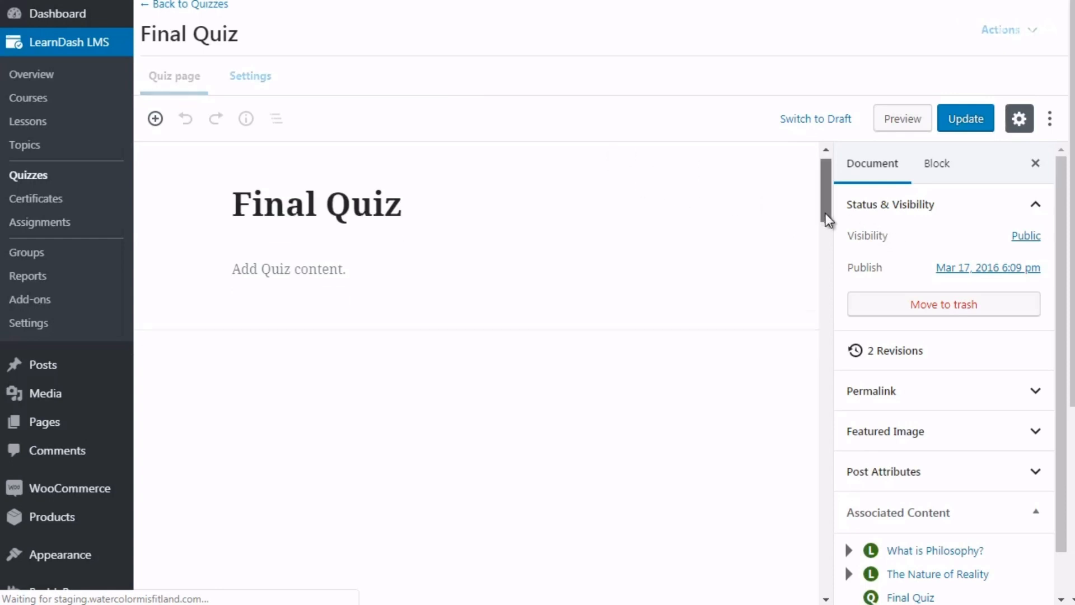
left_click_drag(827, 219, 828, 348)
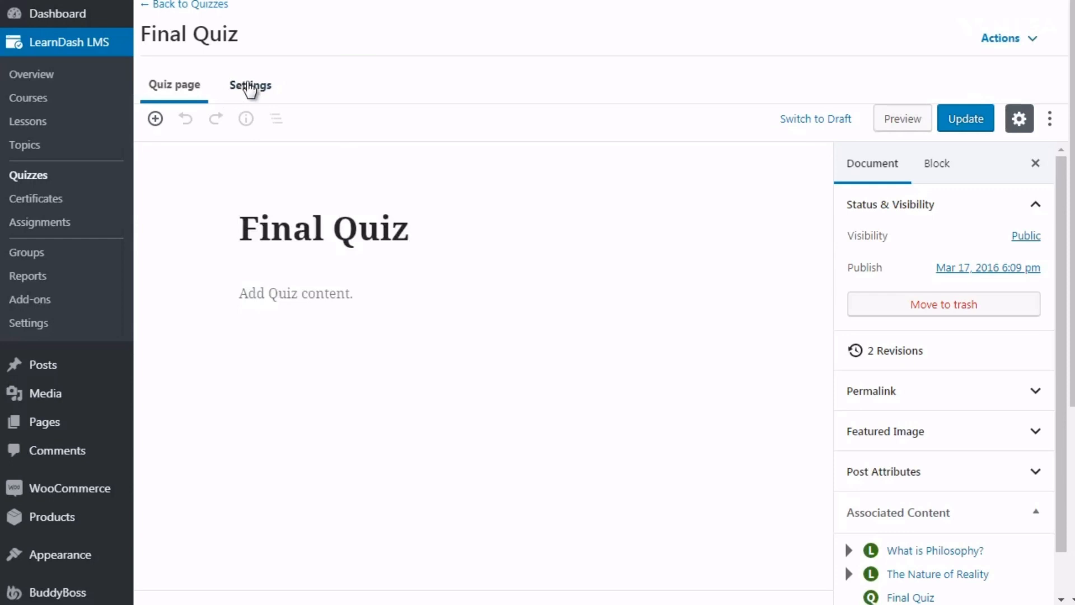
left_click(249, 87)
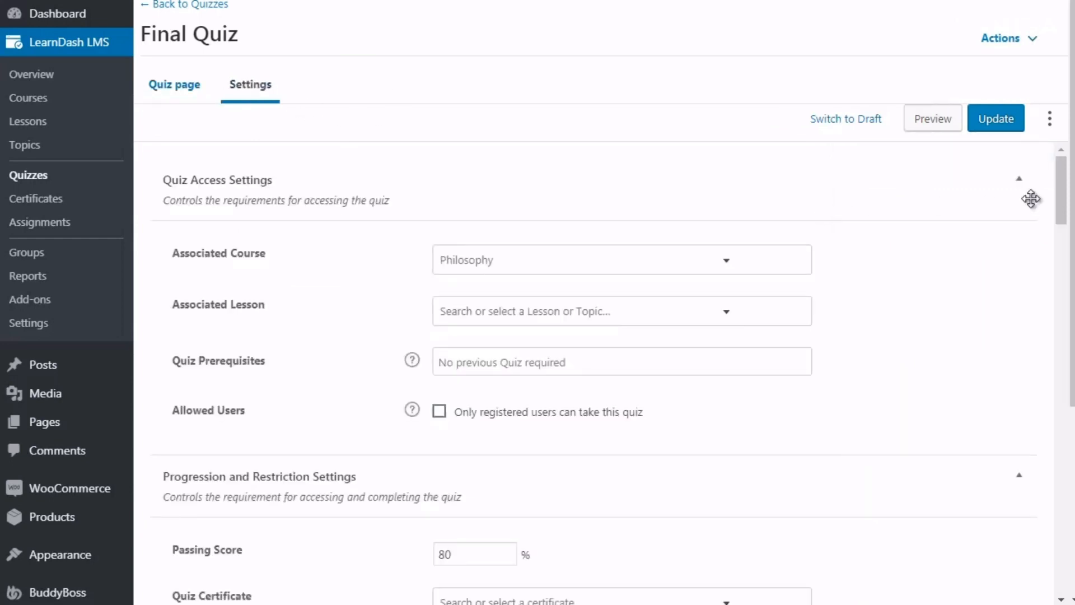
Clear the quiz's passing score after trying 0 and 10 percent, and keep the Progression and Restriction Settings section expanded.
scroll(1058, 211, "down", 3)
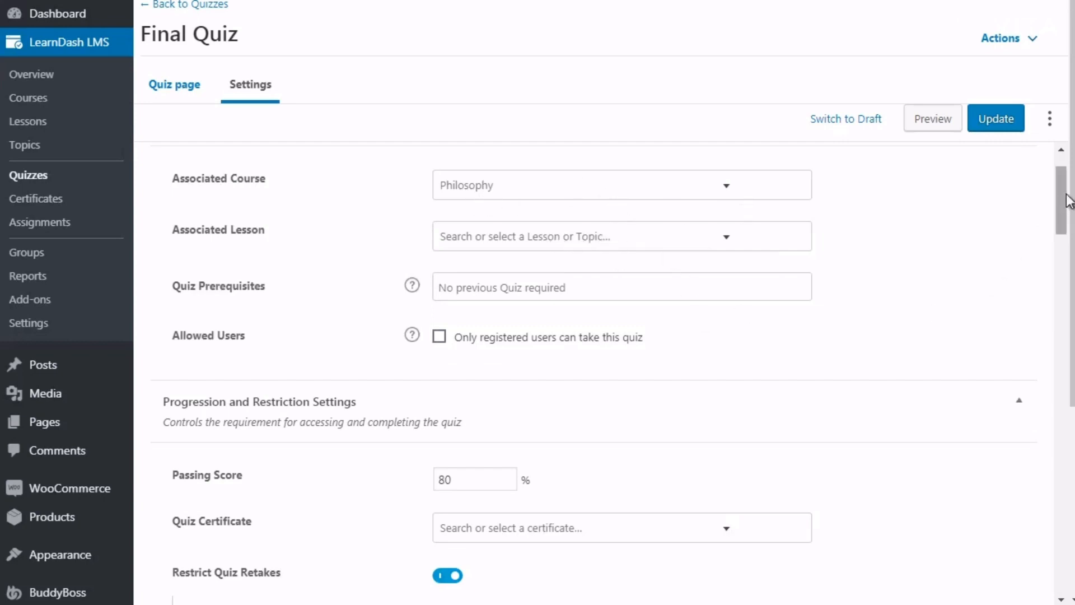
scroll(1068, 201, "down", 2)
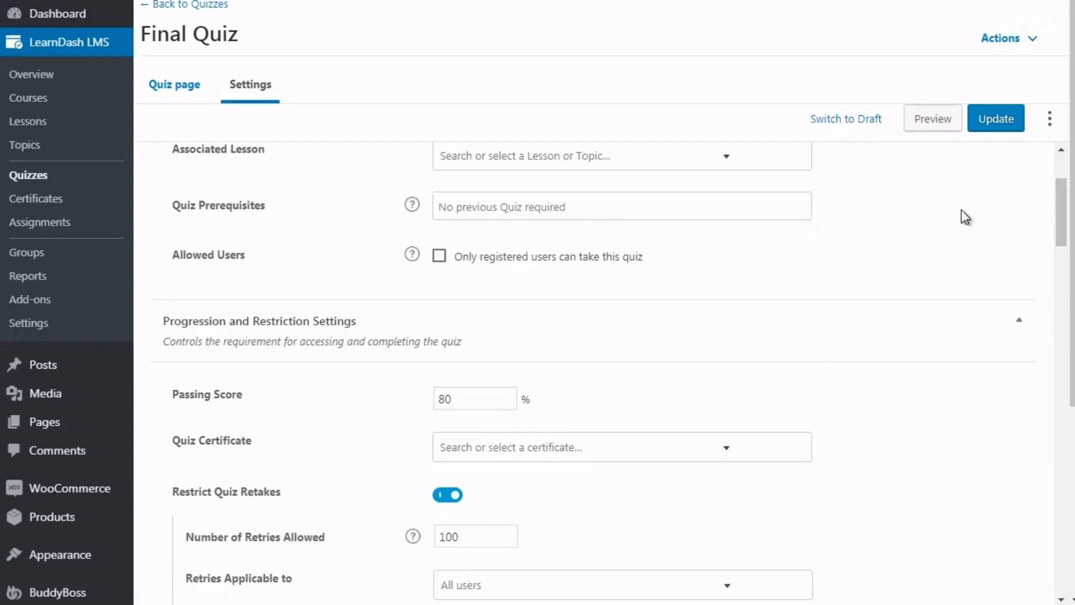
scroll(1067, 224, "down", 3)
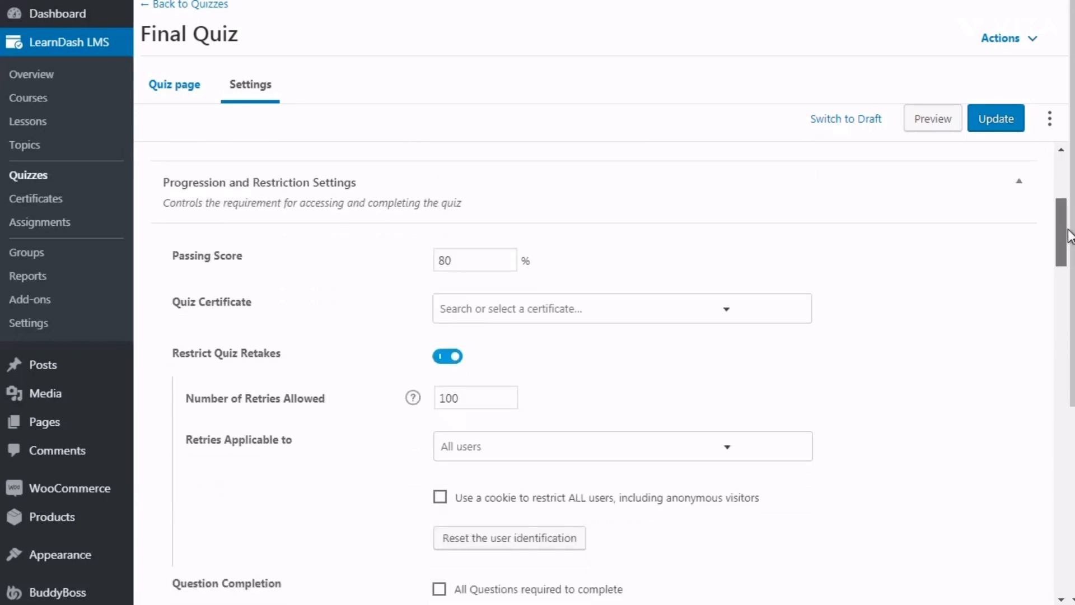
scroll(1068, 235, "down", 1)
scroll(1068, 236, "up", 1)
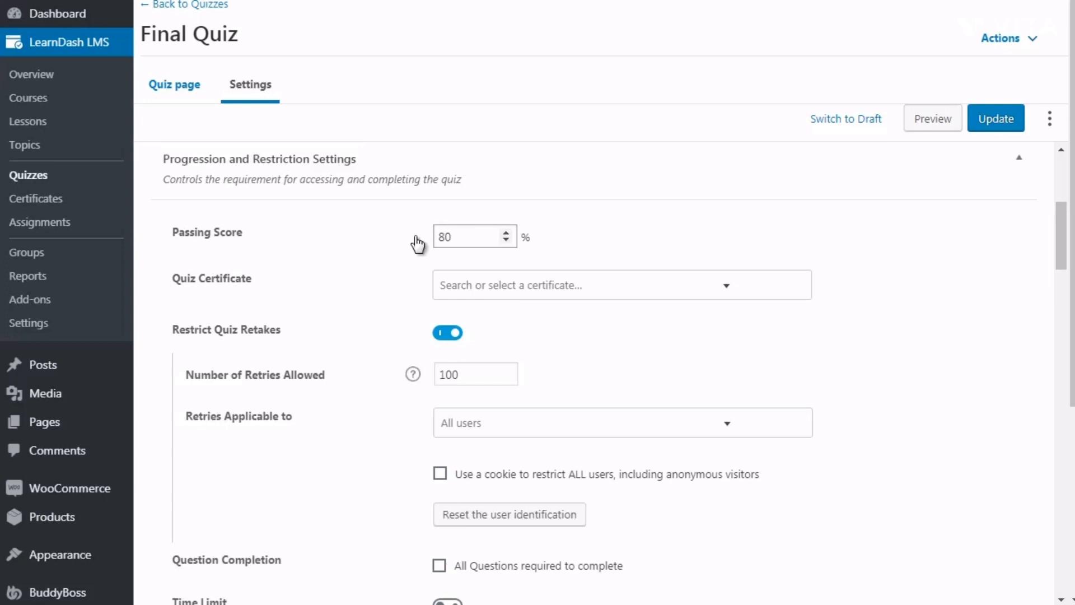
double_click(460, 235)
left_click(480, 235)
key("BackSpace")
key("BackSpace")
type("0")
key("BackSpace")
type("10")
key("BackSpace")
key("BackSpace")
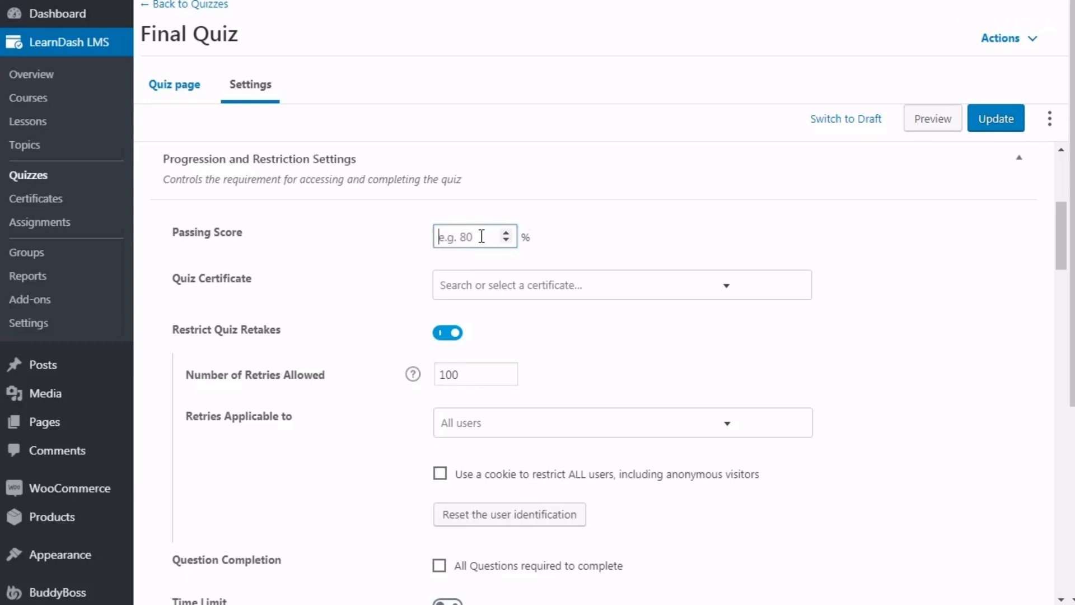
left_click(451, 175)
left_click(460, 227)
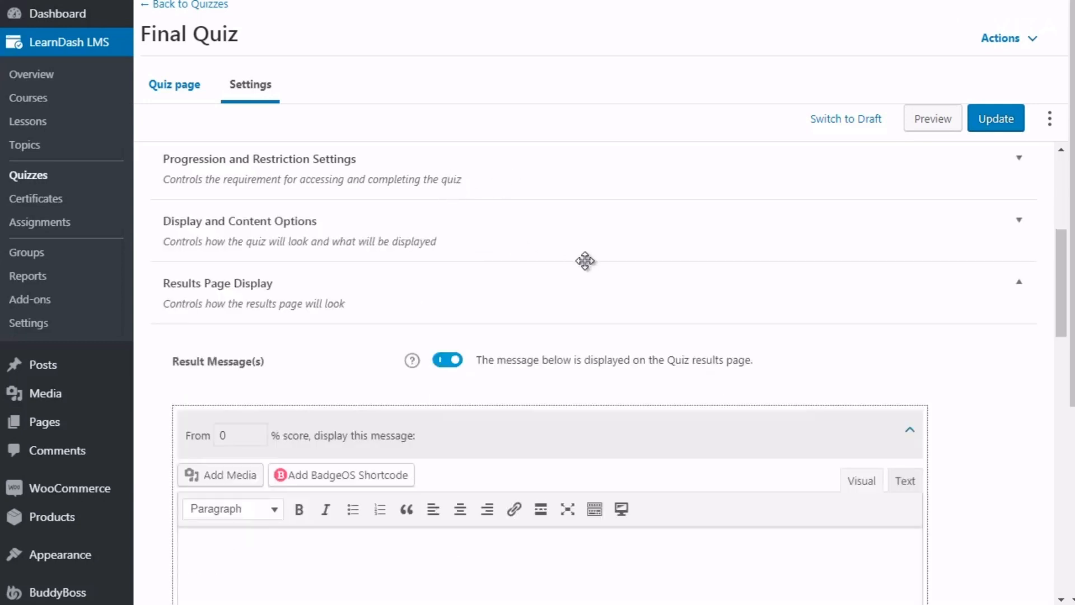
left_click(683, 192)
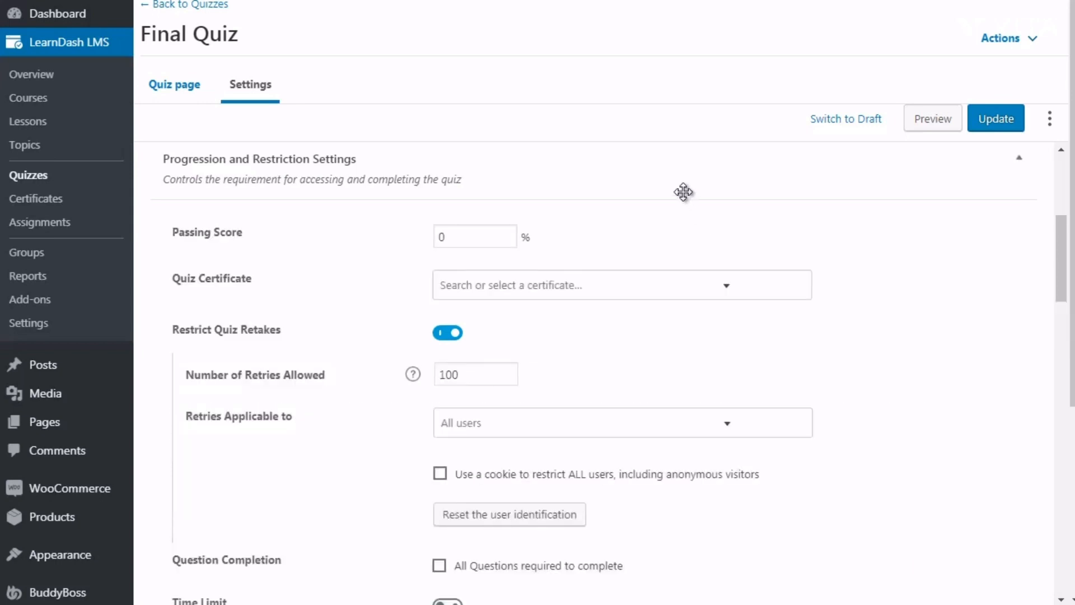
Examine the certificates available for the quiz without choosing one, and look over its retake, question completion and time limit settings.
left_click_drag(1067, 261, 1063, 279)
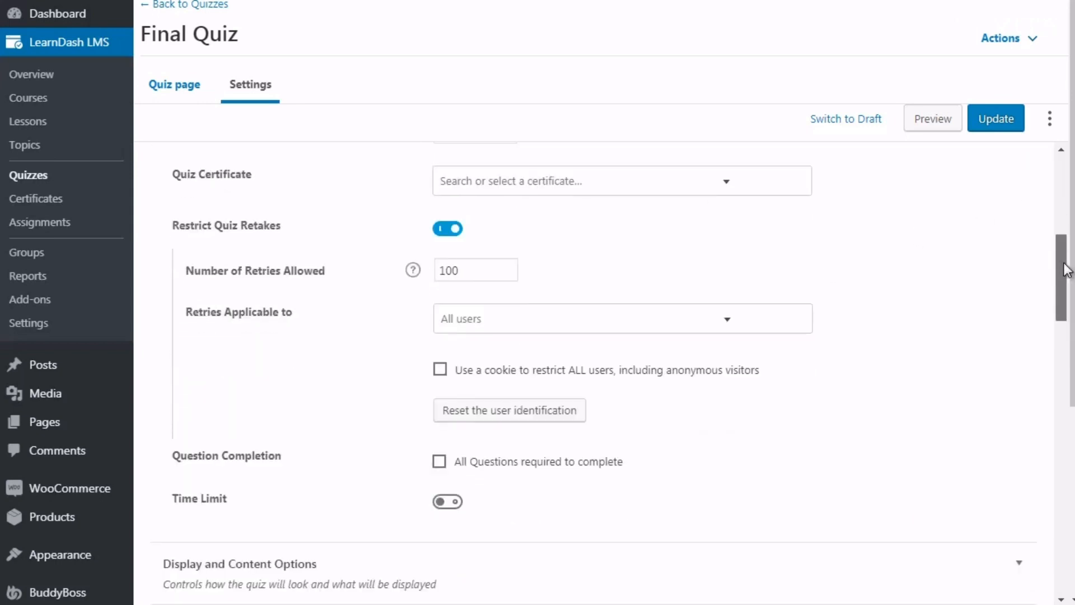
left_click(660, 193)
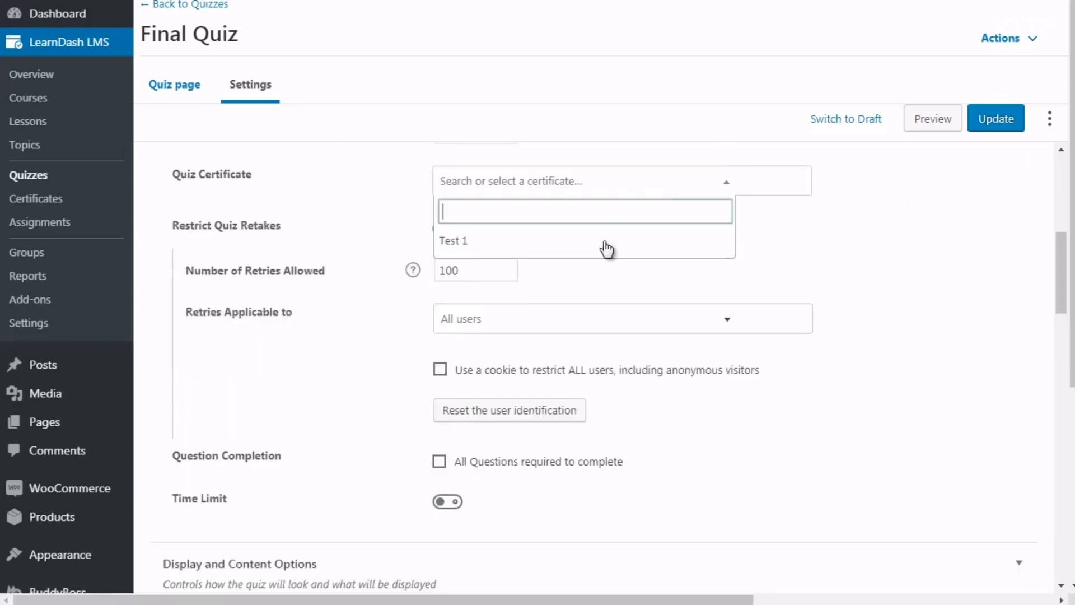
left_click(817, 261)
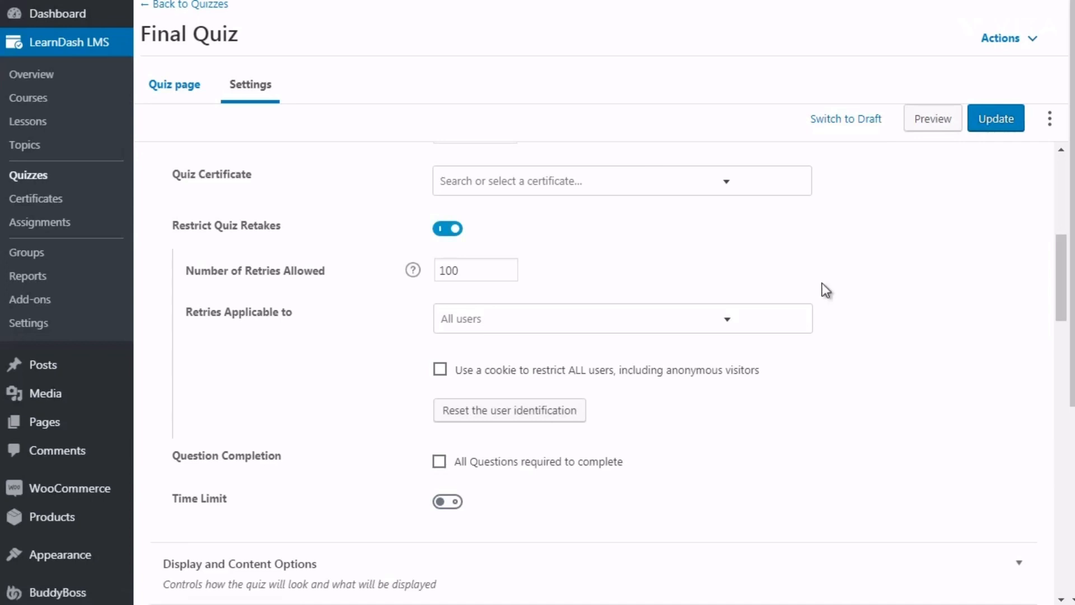
left_click_drag(1060, 256, 1063, 347)
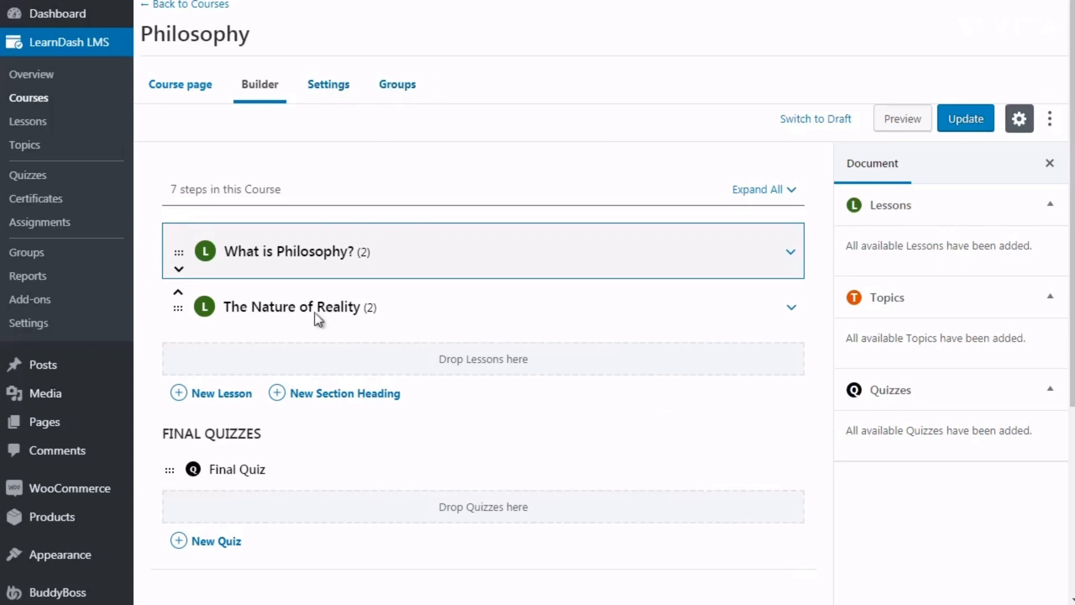
Start installing the BuddyPress for LearnDash add-on from the third-party add-ons.
mouse_move(256, 465)
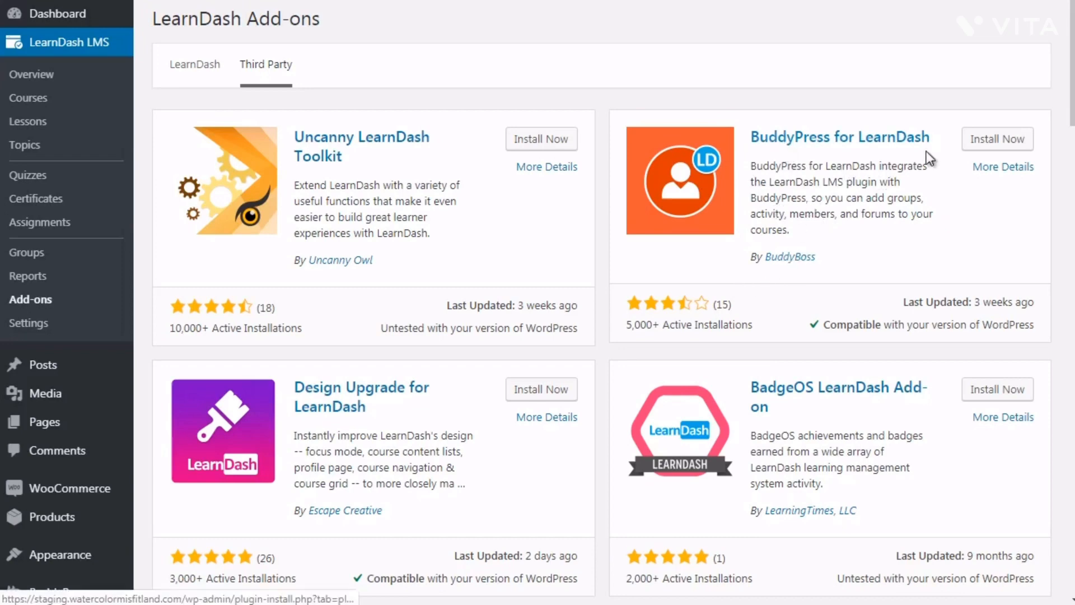
left_click(994, 138)
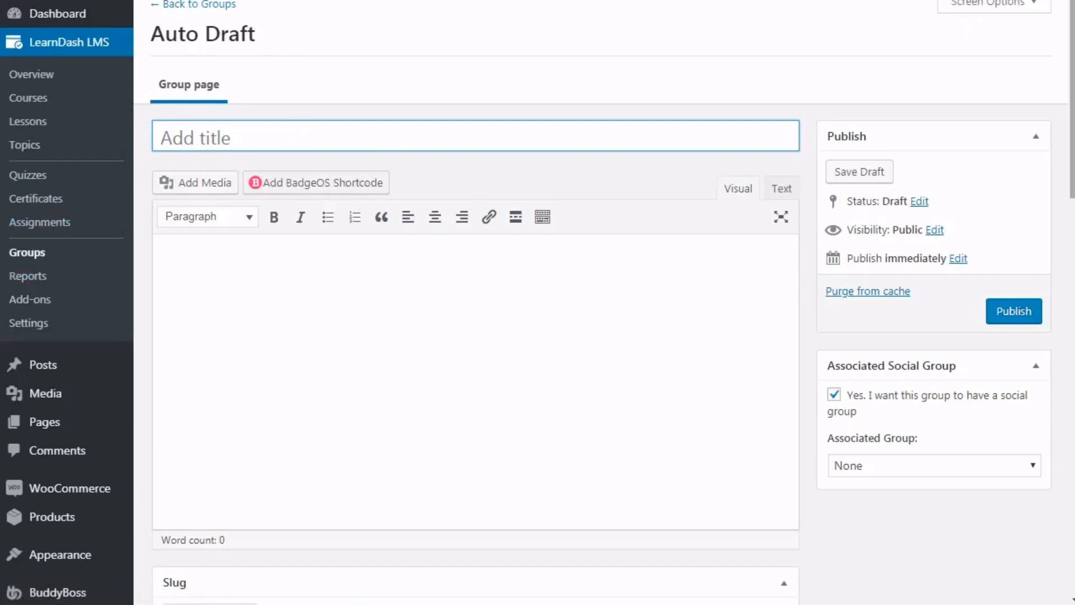
Examine the new group's course and user assignment lists, highlighting Chemistry among the available courses.
scroll(1071, 208, "down", 3)
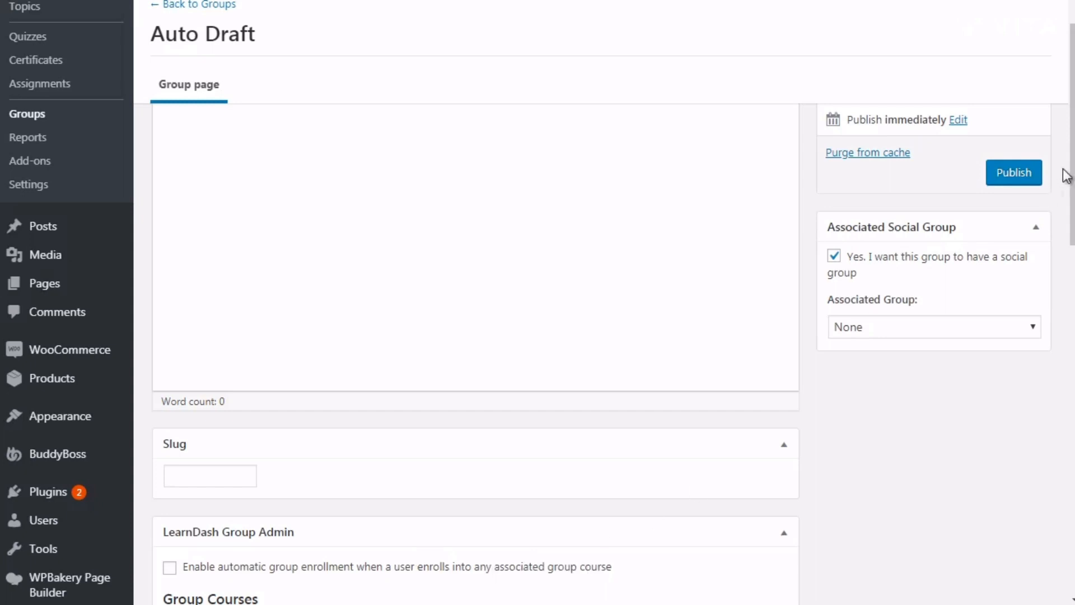
left_click_drag(1072, 174, 1071, 270)
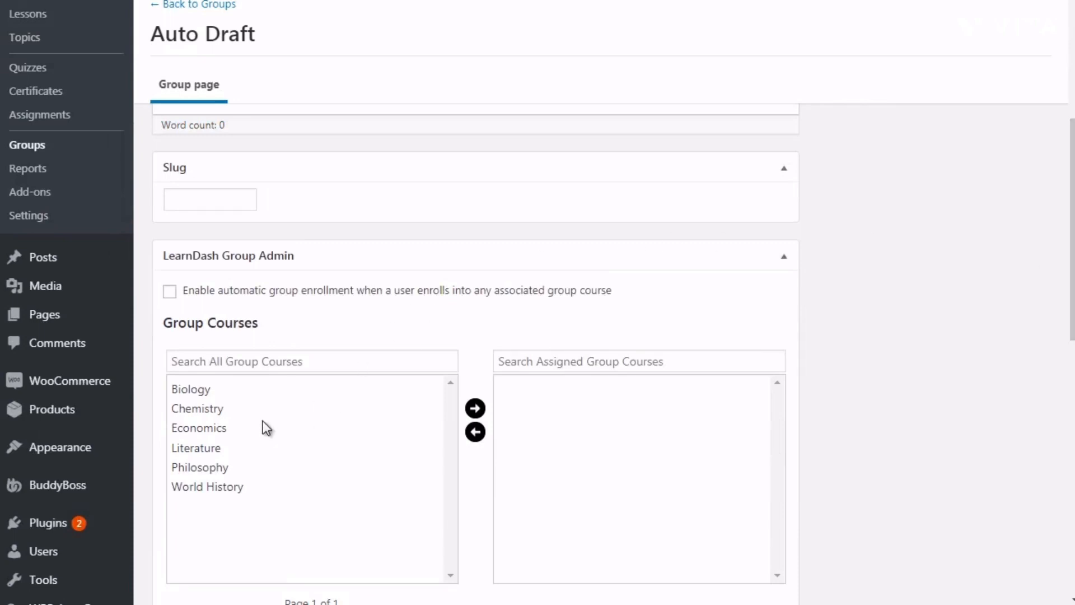
left_click(242, 413)
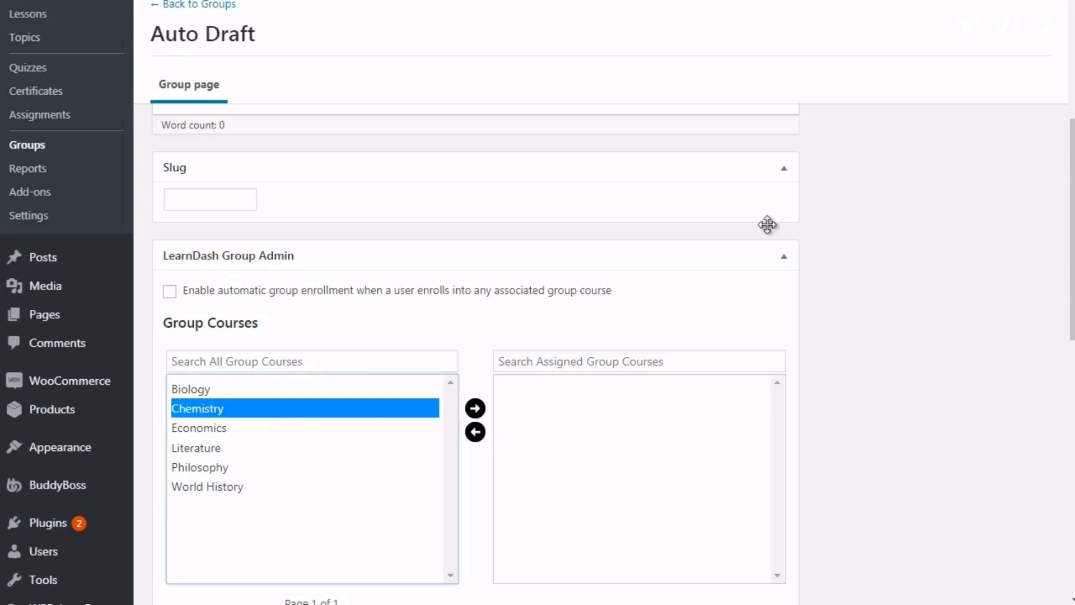
left_click(815, 220)
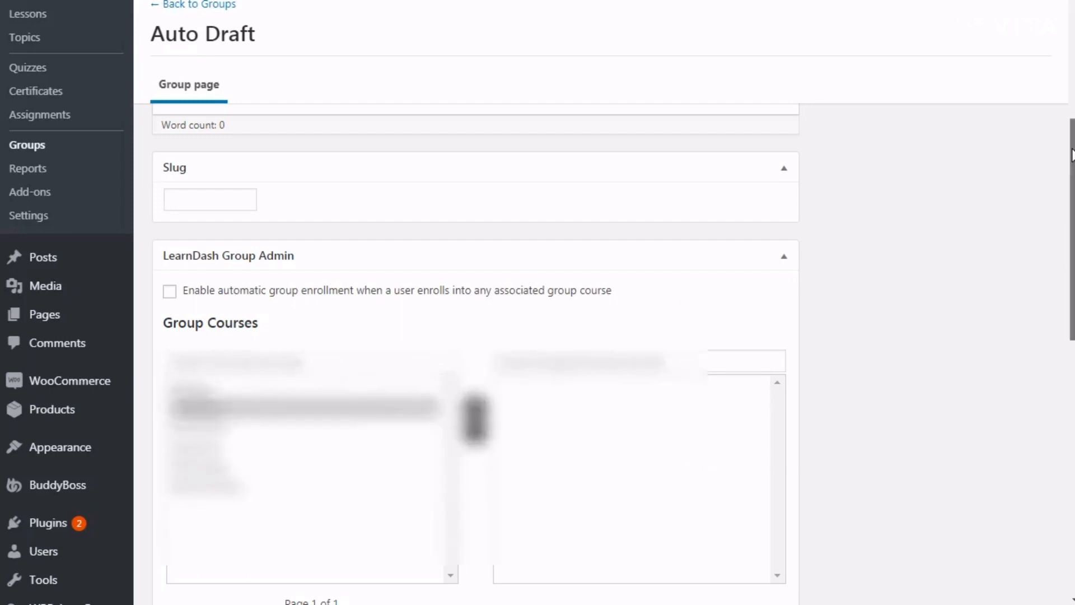
left_click_drag(1071, 174, 1071, 428)
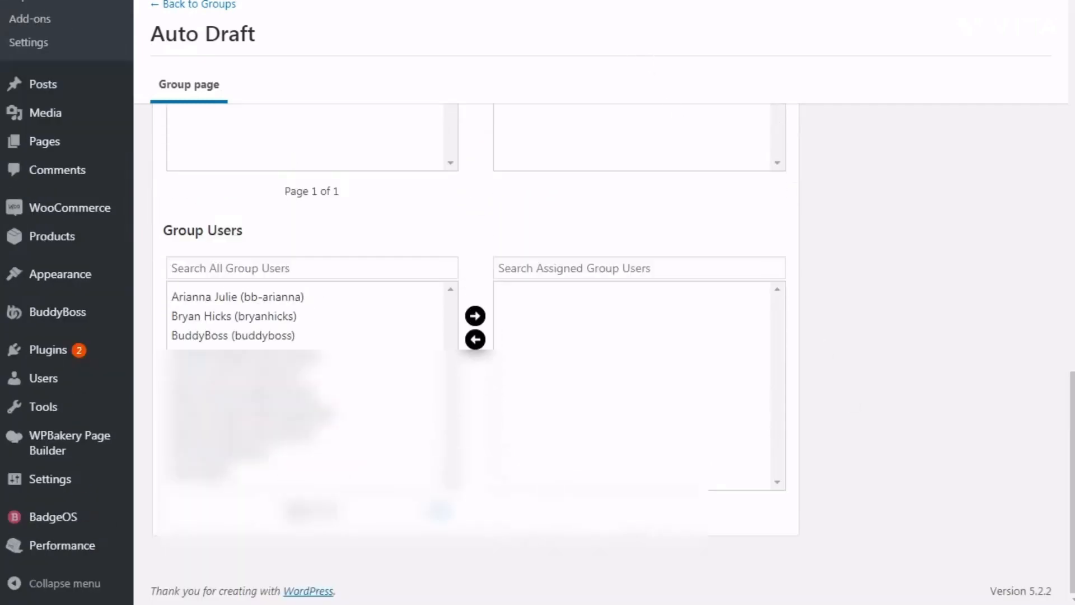
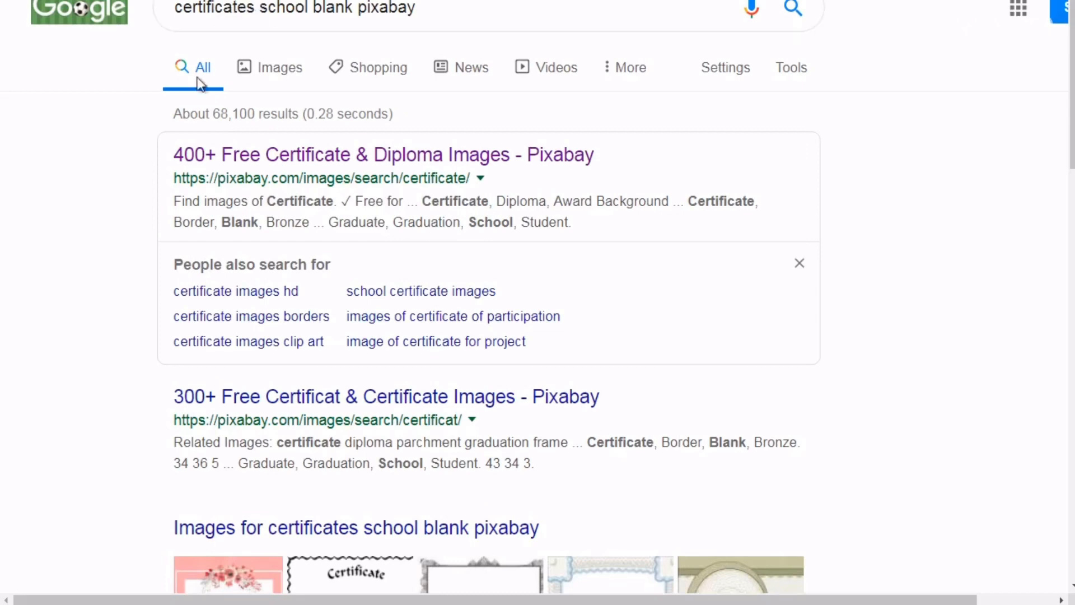
Open Pixabay's free certificate and diploma images from the search results and browse the designs for a blank certificate background.
left_click(203, 162)
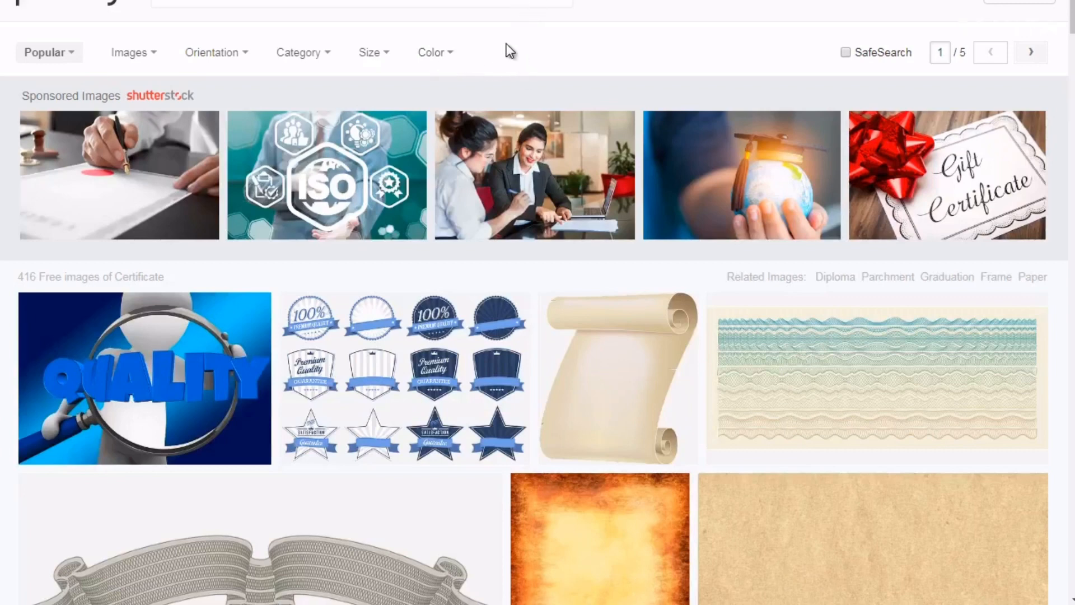
scroll(510, 50, "down", 10)
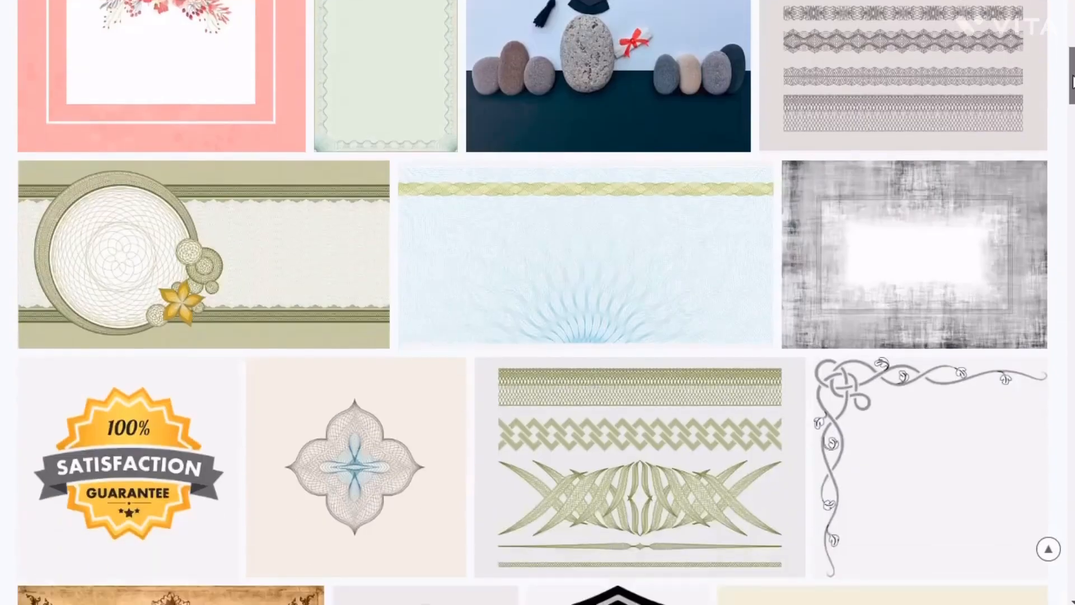
scroll(1072, 81, "up", 1)
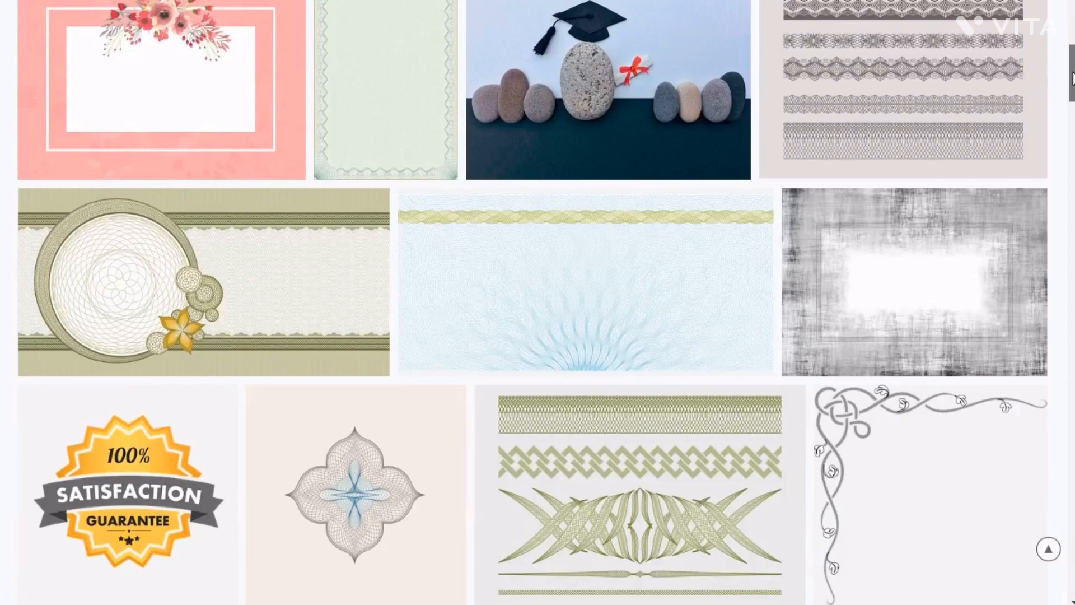
scroll(1072, 79, "up", 1)
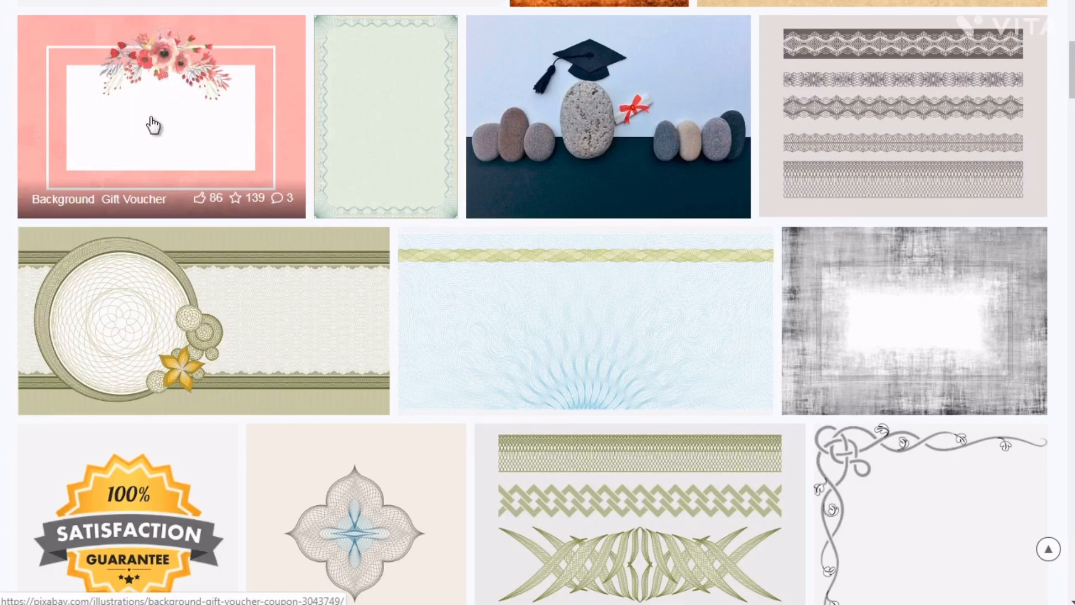
scroll(1072, 89, "down", 2)
scroll(1072, 88, "down", 5)
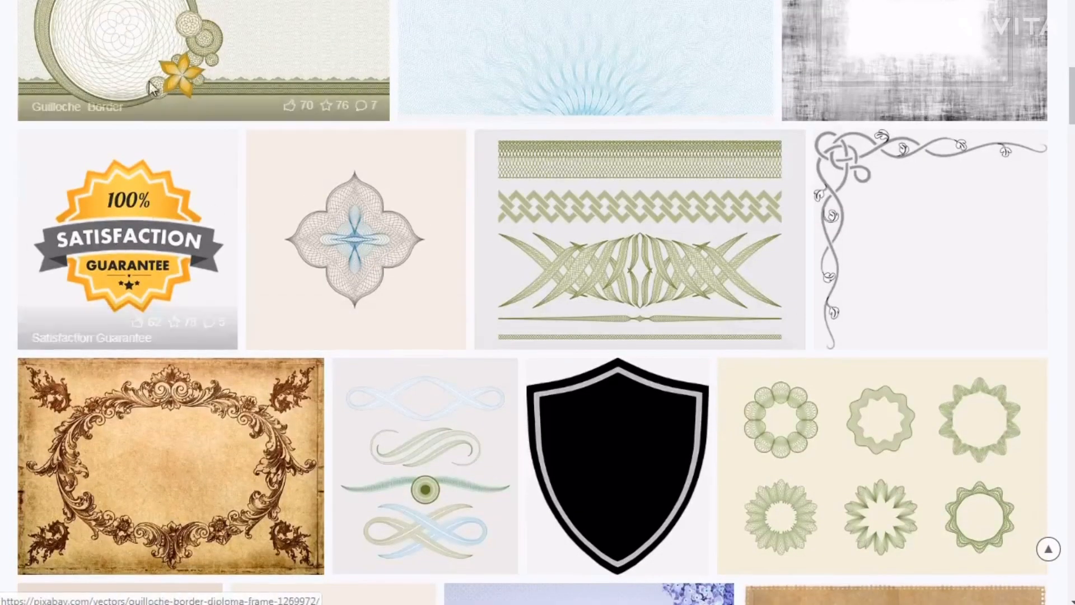
left_click_drag(1072, 95, 1072, 6)
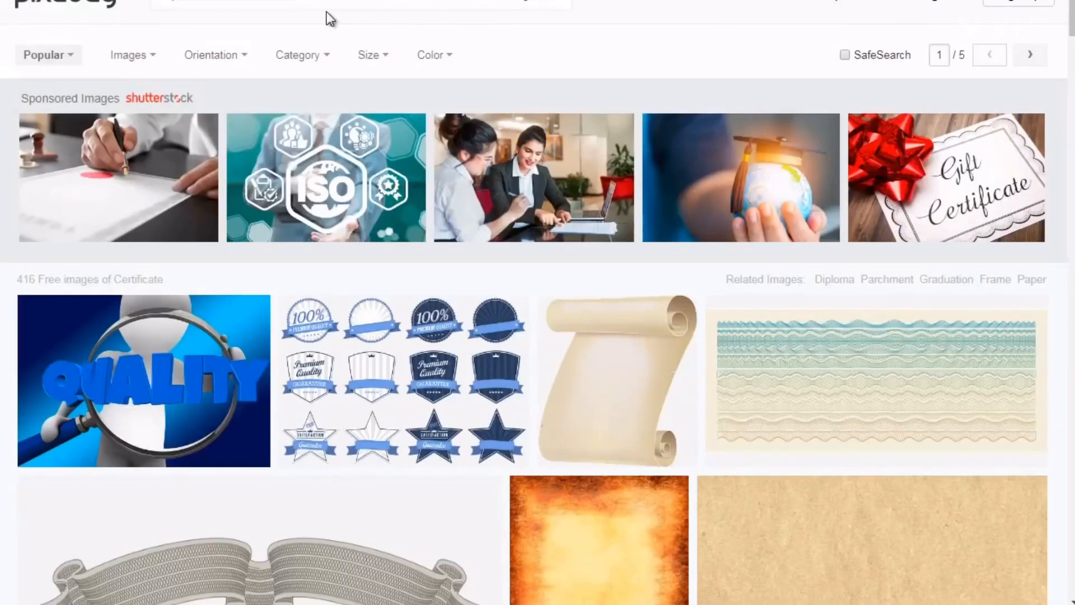
Search Pixabay's images for "graduate".
left_click(160, 3)
type("grad")
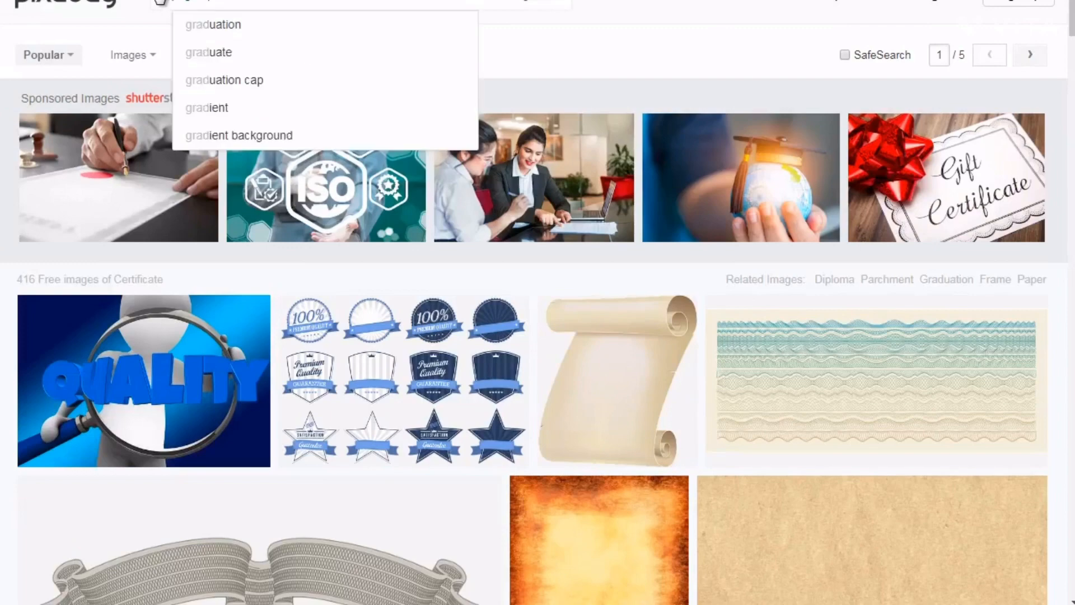
type("uate")
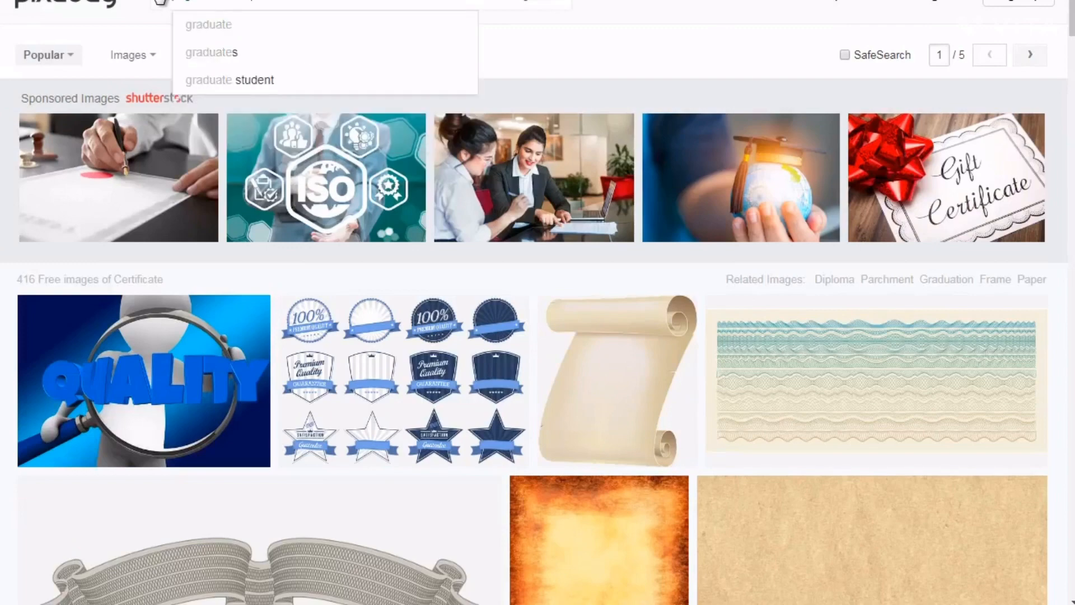
key("Return")
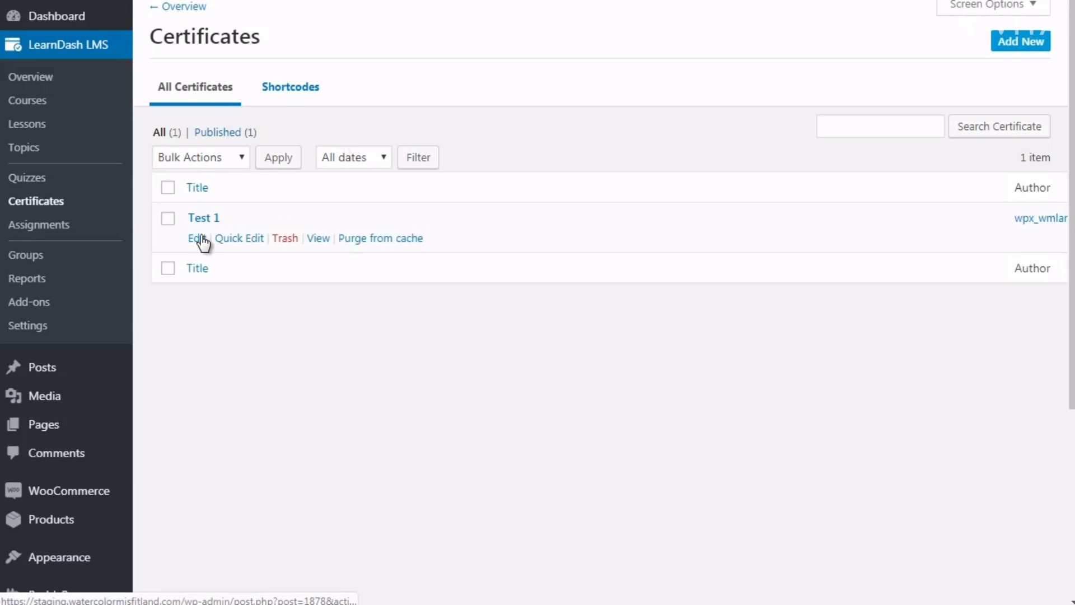
Open the Test 1 certificate for editing and show its design in the visual editor.
left_click(199, 239)
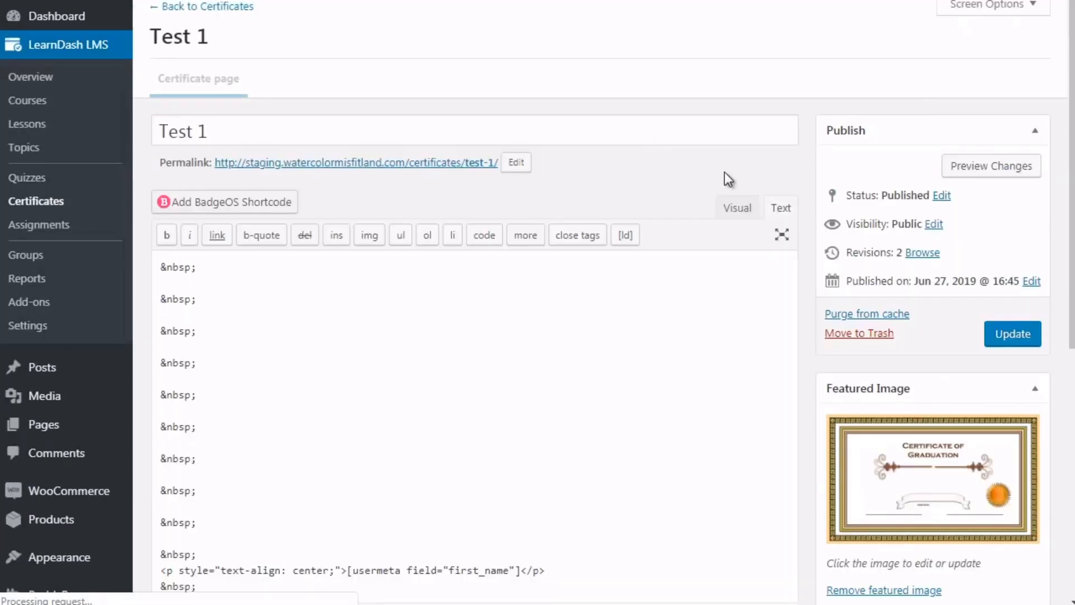
left_click(748, 208)
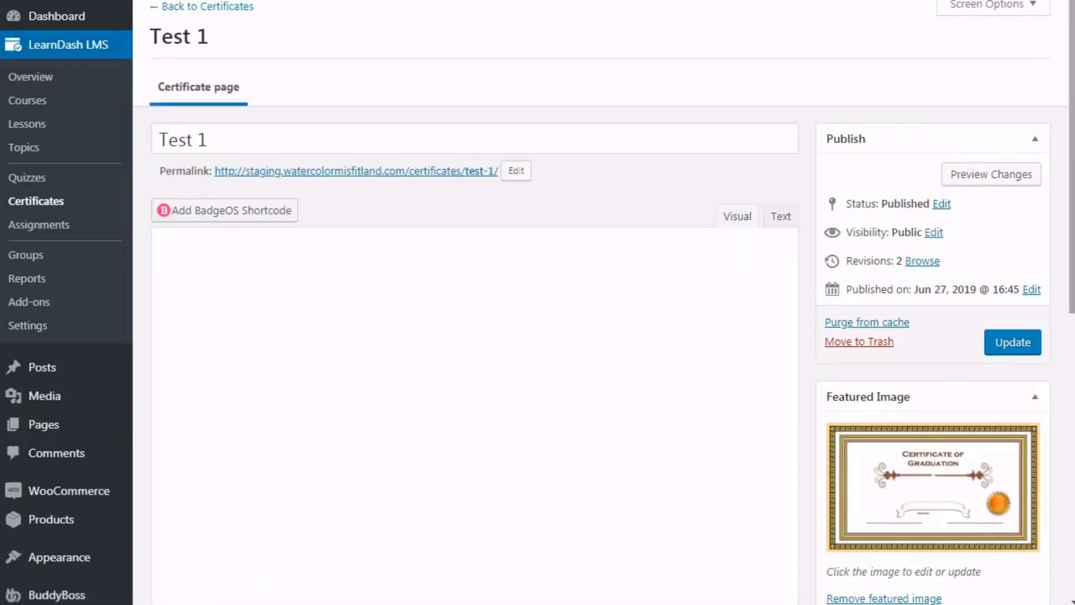
left_click_drag(1073, 164, 1070, 228)
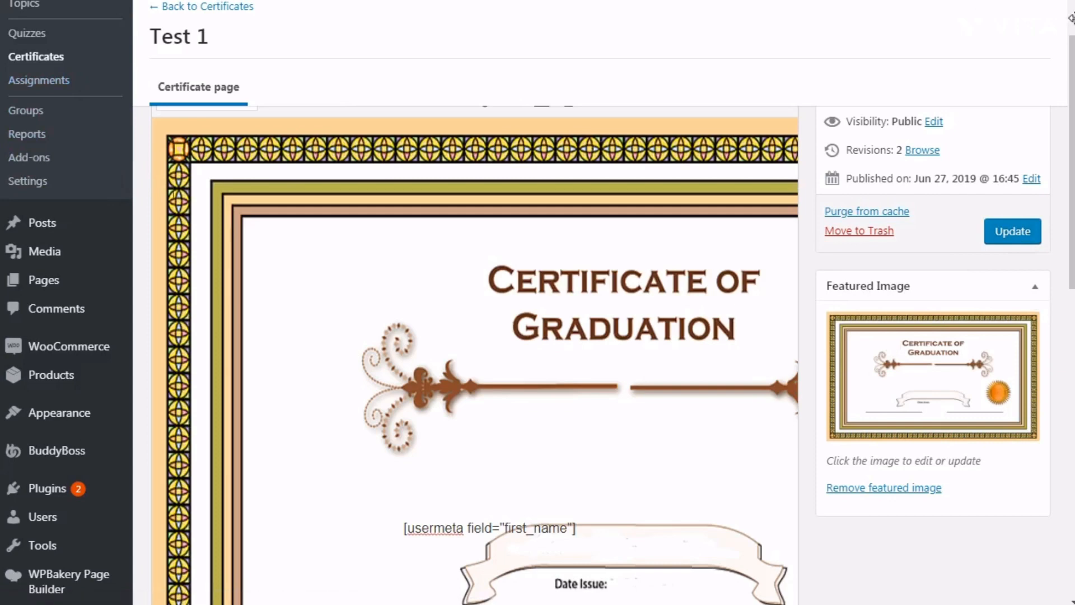
Open the course list in a separate browser tab and bring up the Philosophy course's settings.
scroll(364, 196, "up", 3)
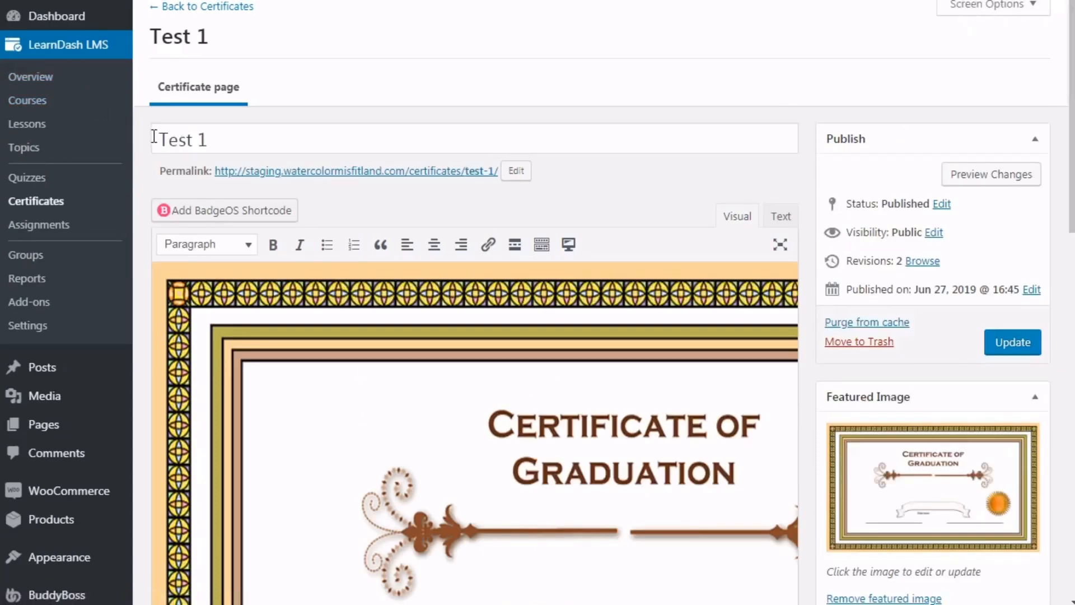
right_click(76, 101)
left_click(106, 115)
key("ctrl+Tab")
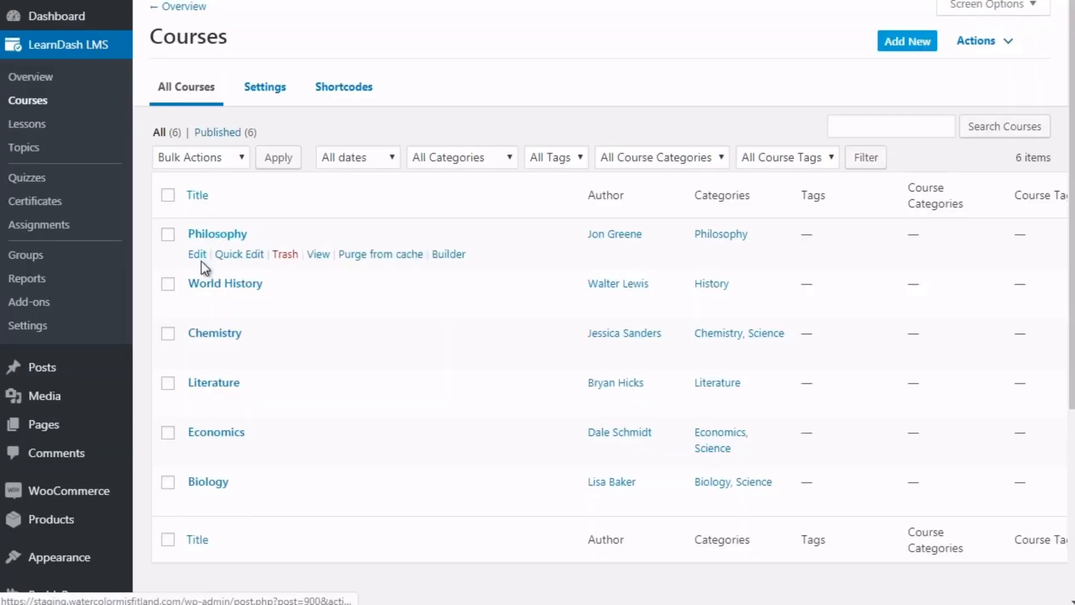
left_click(201, 258)
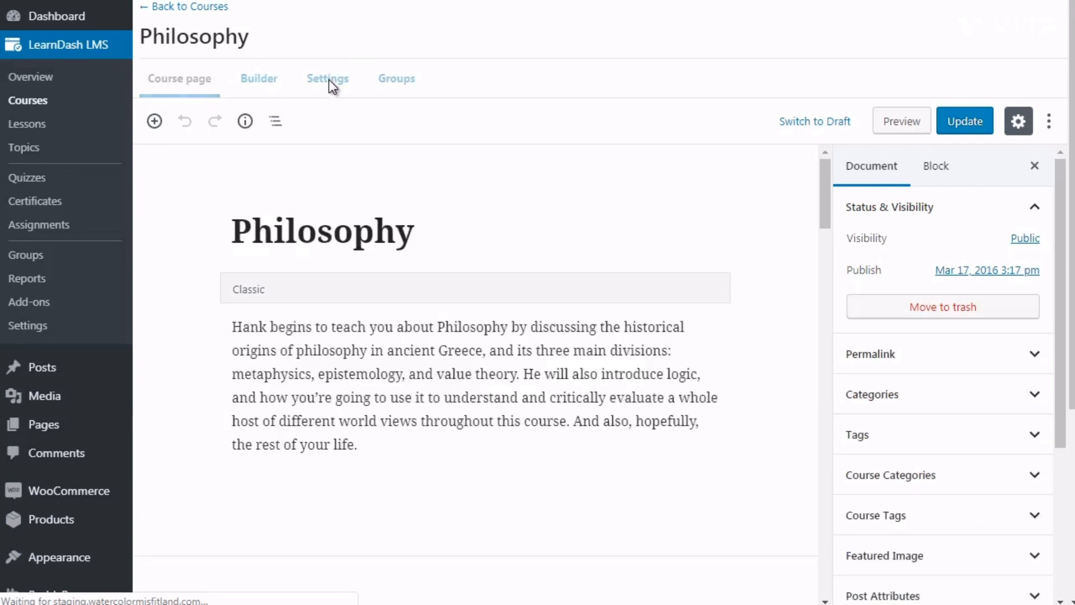
left_click(330, 87)
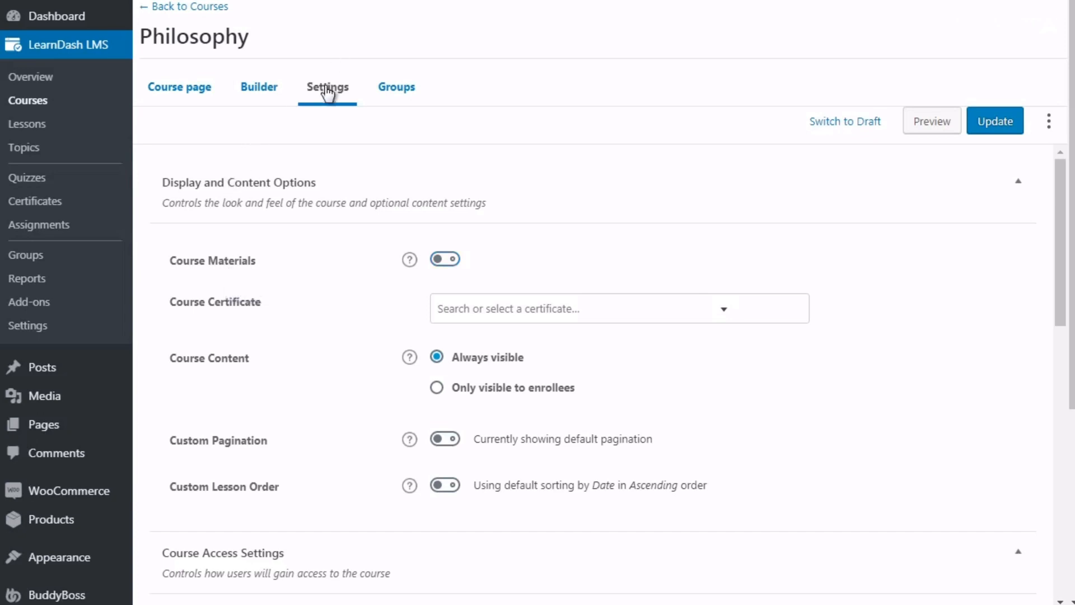
Assign the Test 1 certificate to the Philosophy course and save the course.
left_click(500, 317)
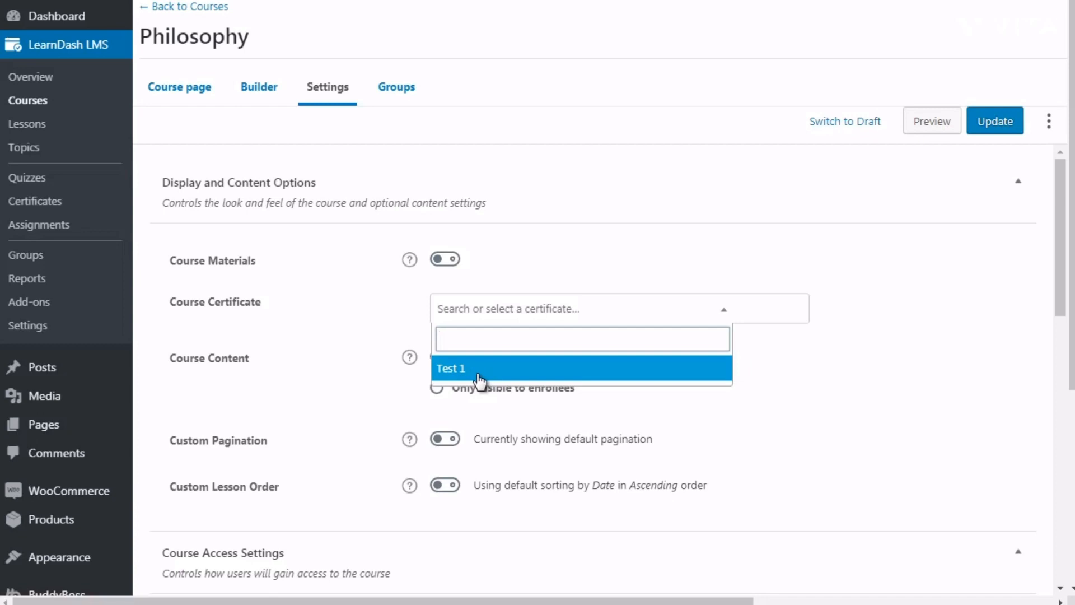
left_click(478, 369)
left_click(992, 121)
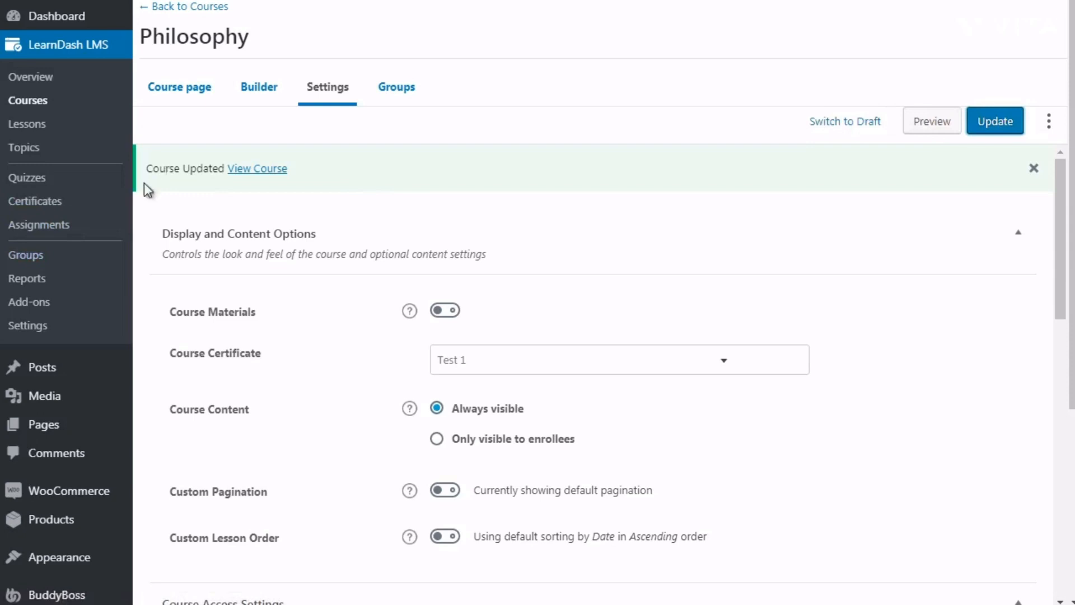
Open the Test 1 certificate for editing and review where its first_name shortcode sits on the design.
left_click(36, 200)
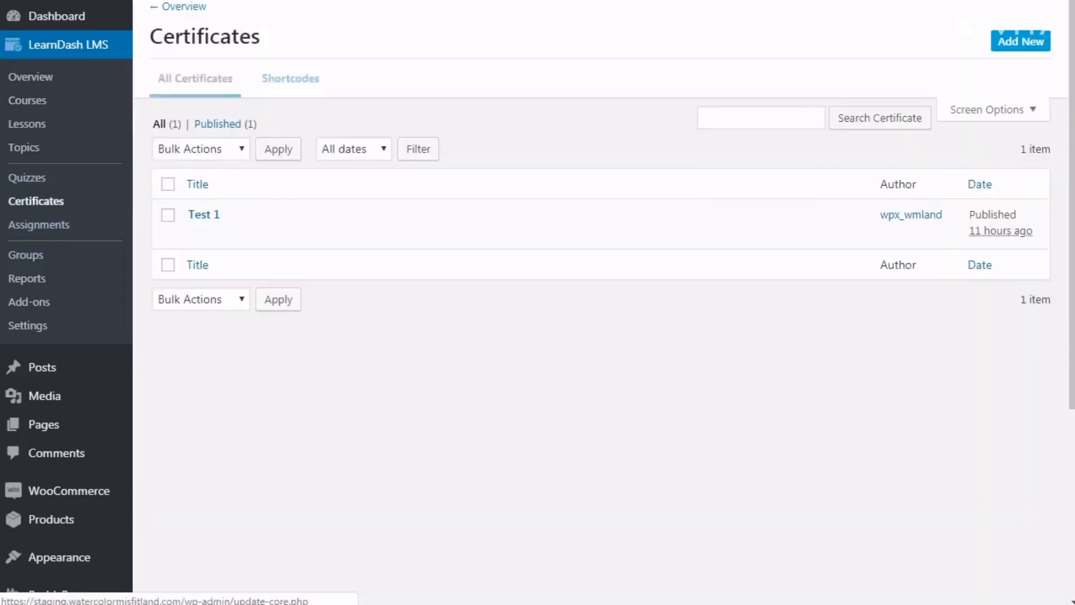
left_click(197, 243)
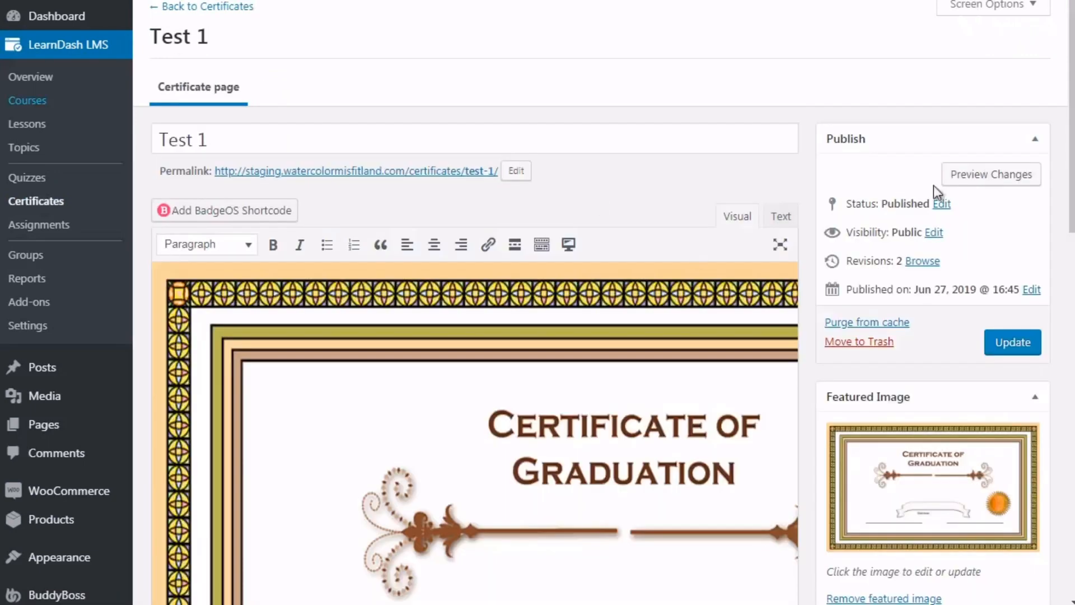
left_click_drag(1071, 98, 1070, 164)
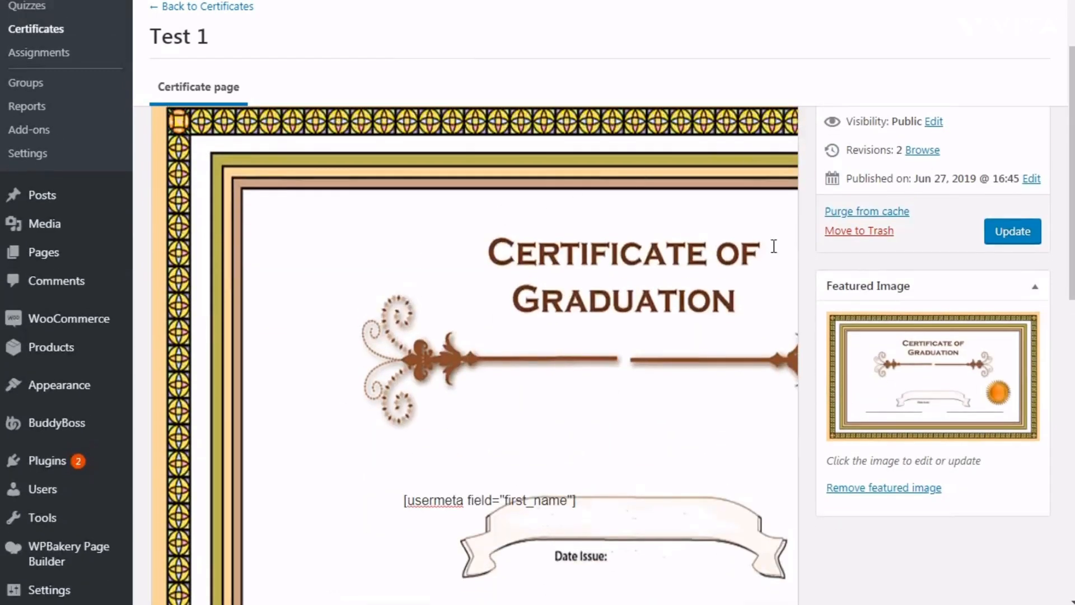
scroll(659, 255, "up", 1)
scroll(659, 254, "down", 2)
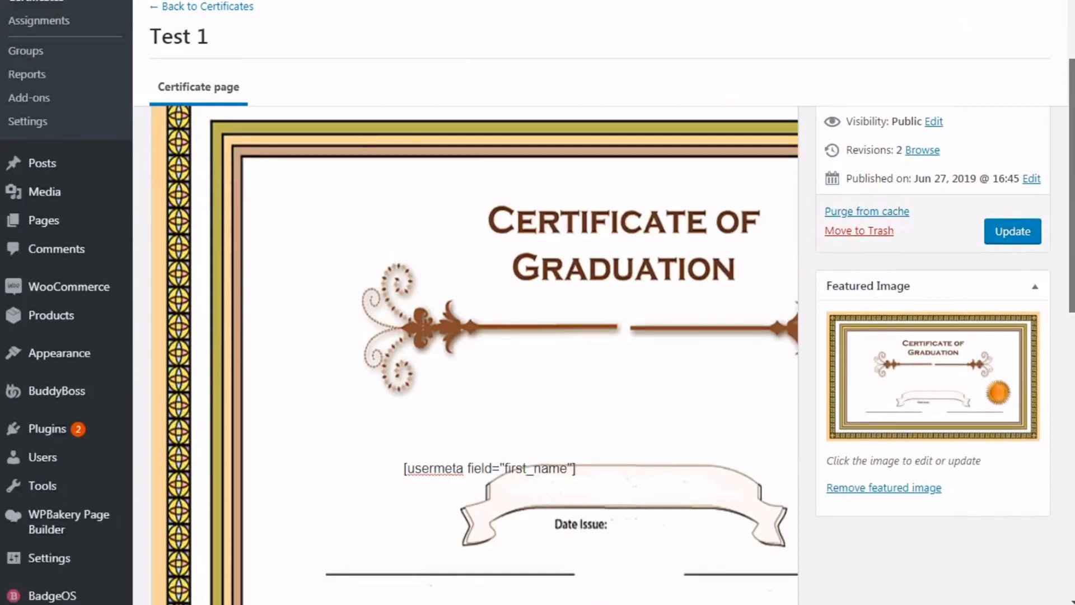
scroll(458, 428, "down", 1)
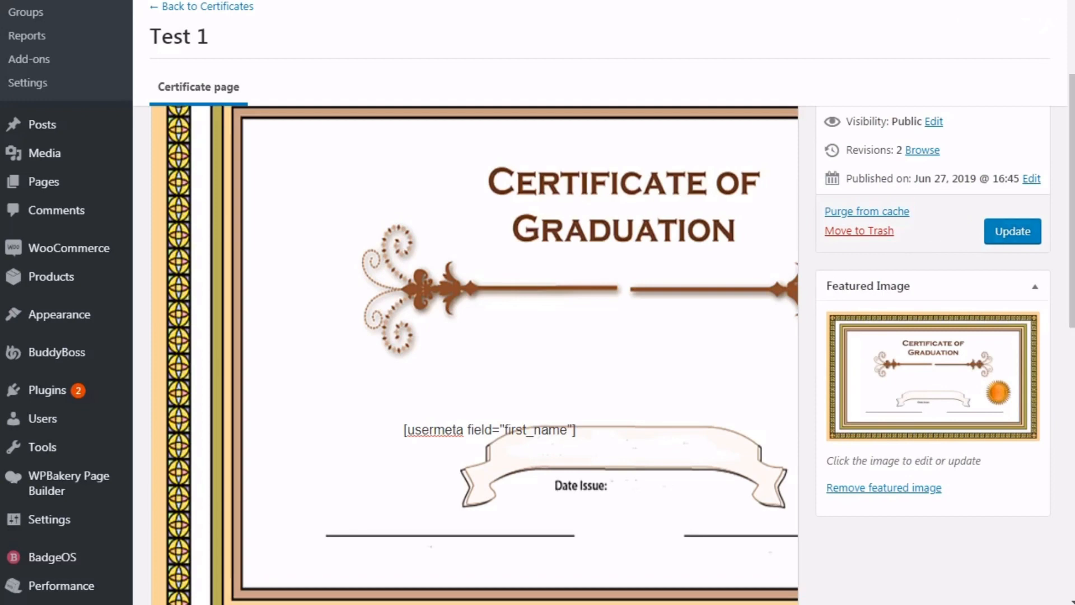
scroll(1061, 221, "down", 2)
scroll(1072, 179, "down", 1)
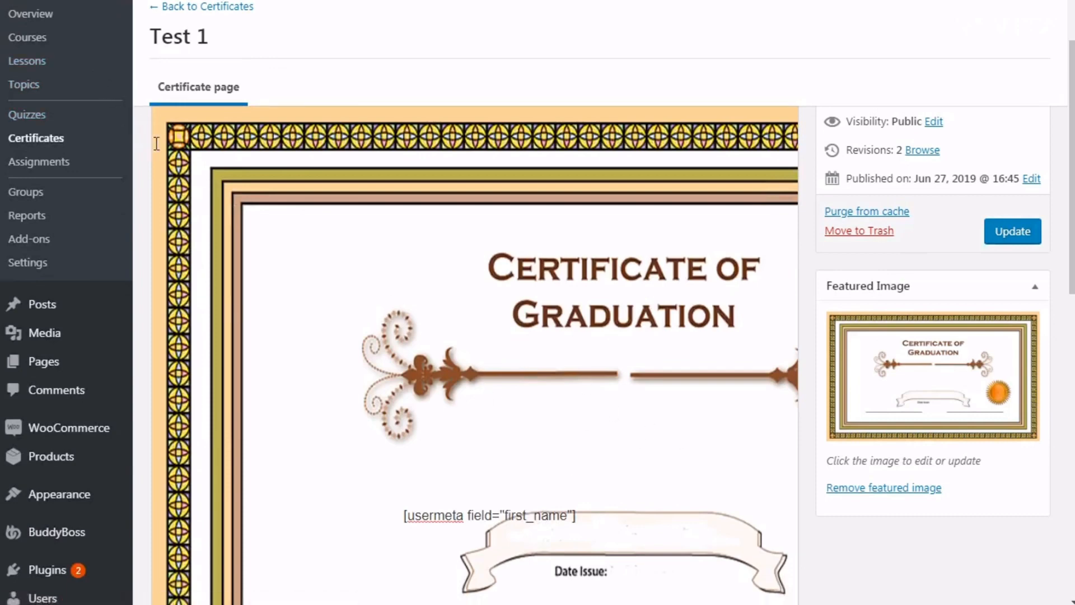
Shift the first_name shortcode horizontally so it is centered over the ribbon, keeping it on the same line.
key("Return")
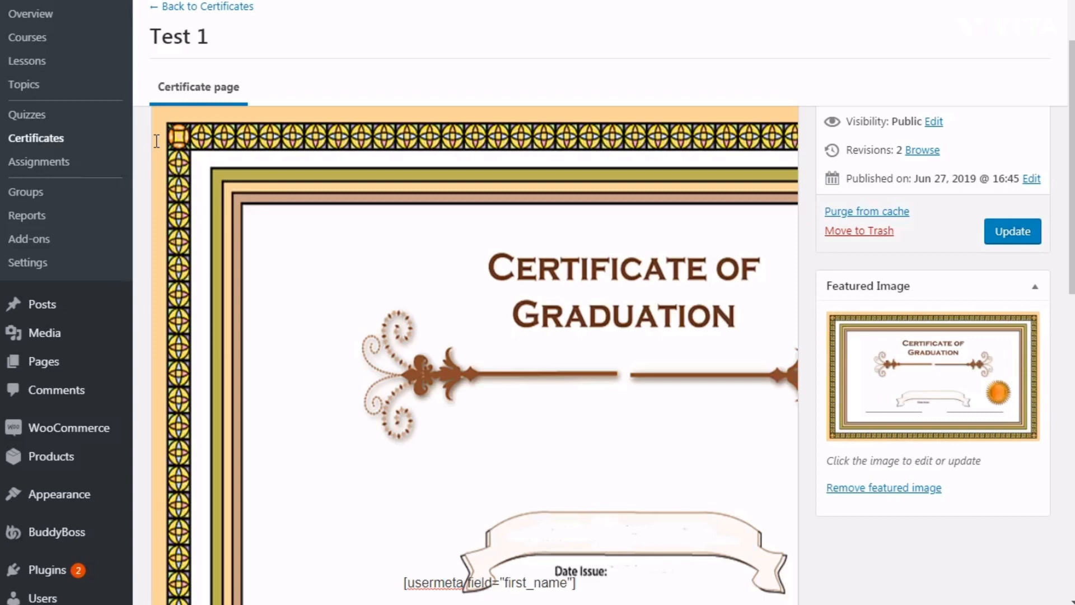
key("BackSpace")
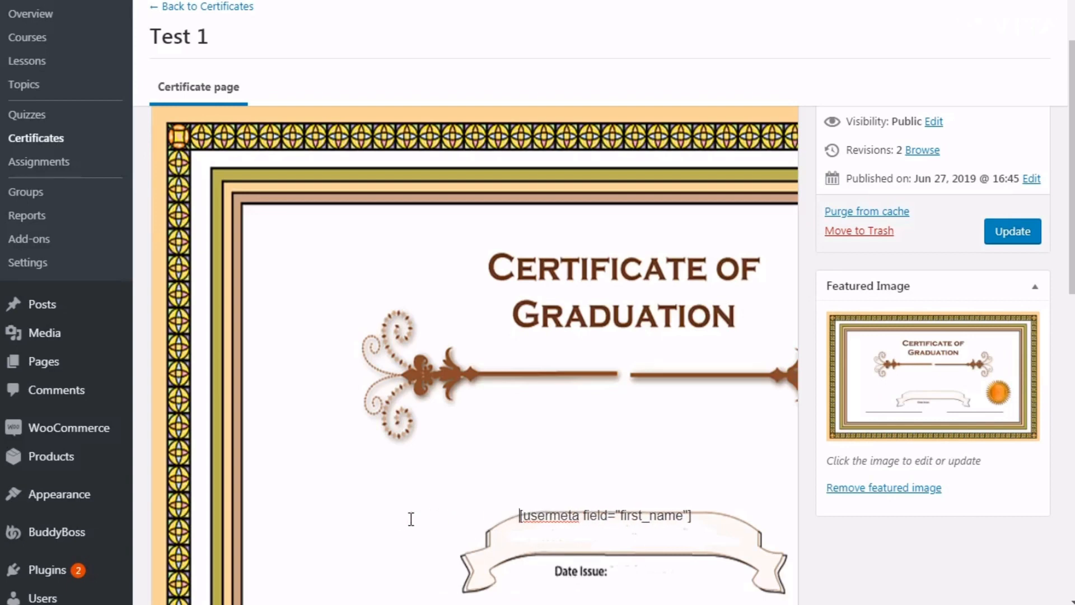
key("Return")
key("BackSpace")
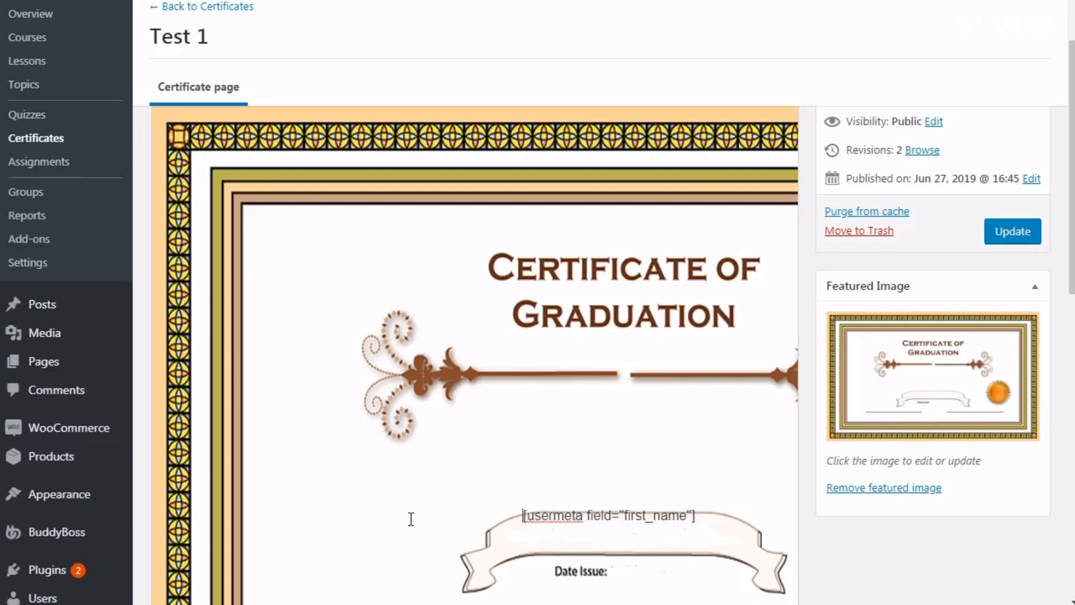
Insert a LearnDash User meta shortcode for the User First Name field into the certificate.
scroll(476, 355, "up", 3)
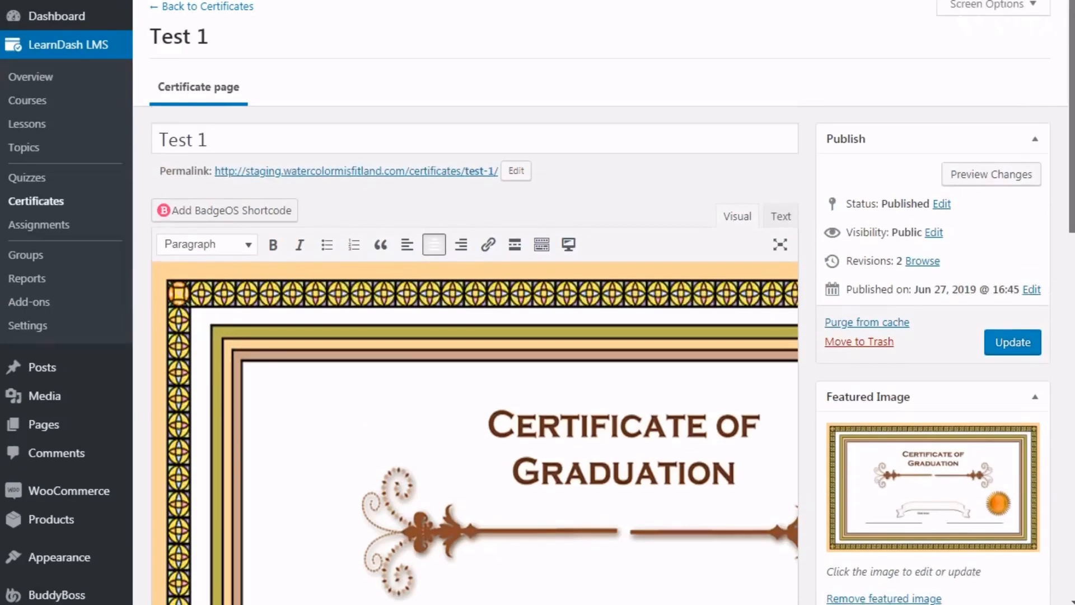
left_click(569, 243)
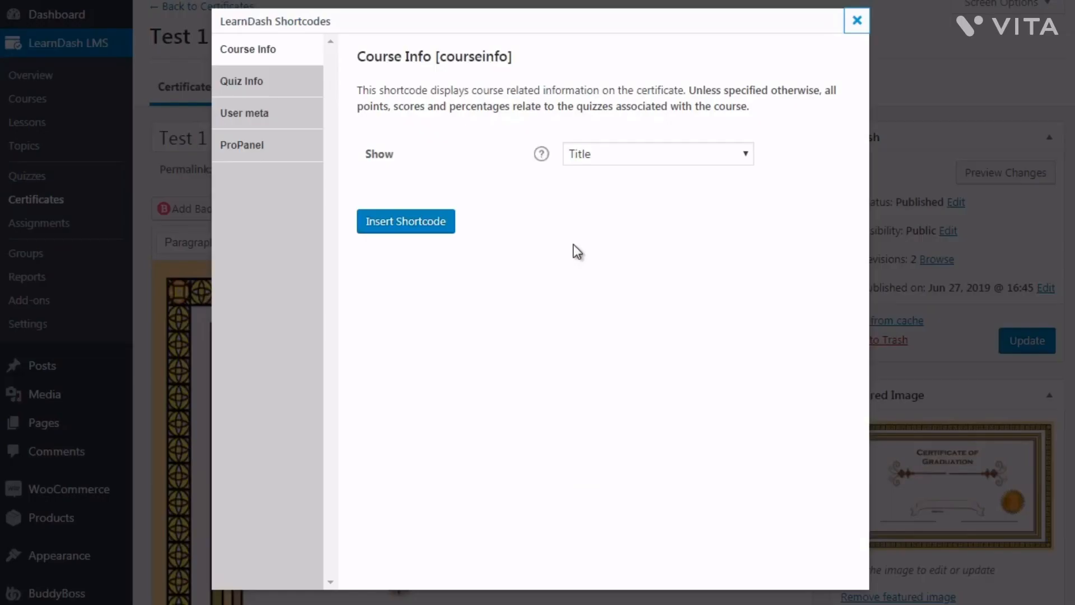
left_click(258, 119)
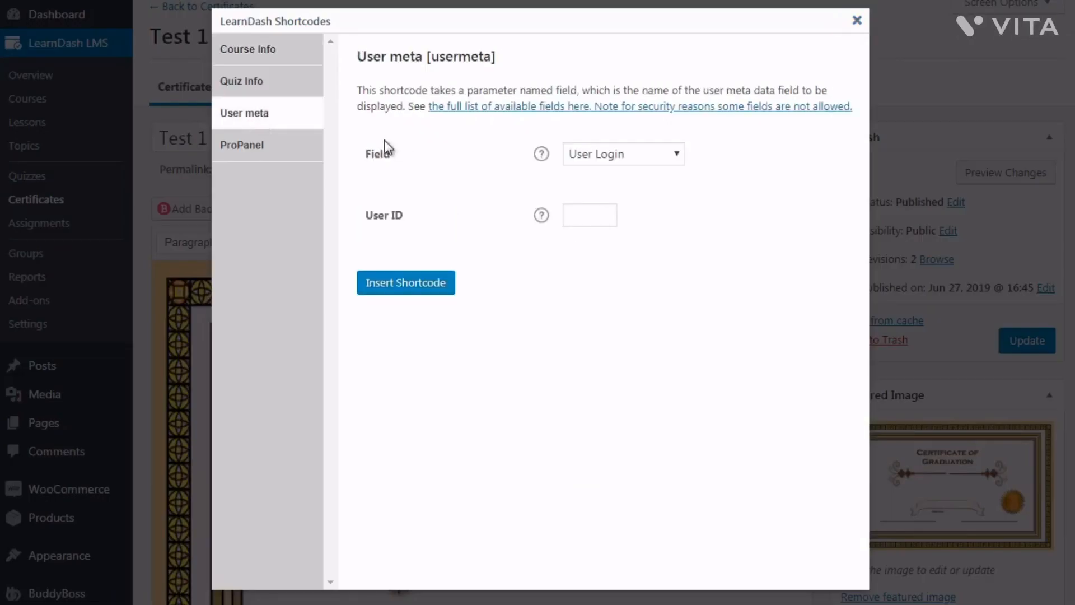
left_click(639, 159)
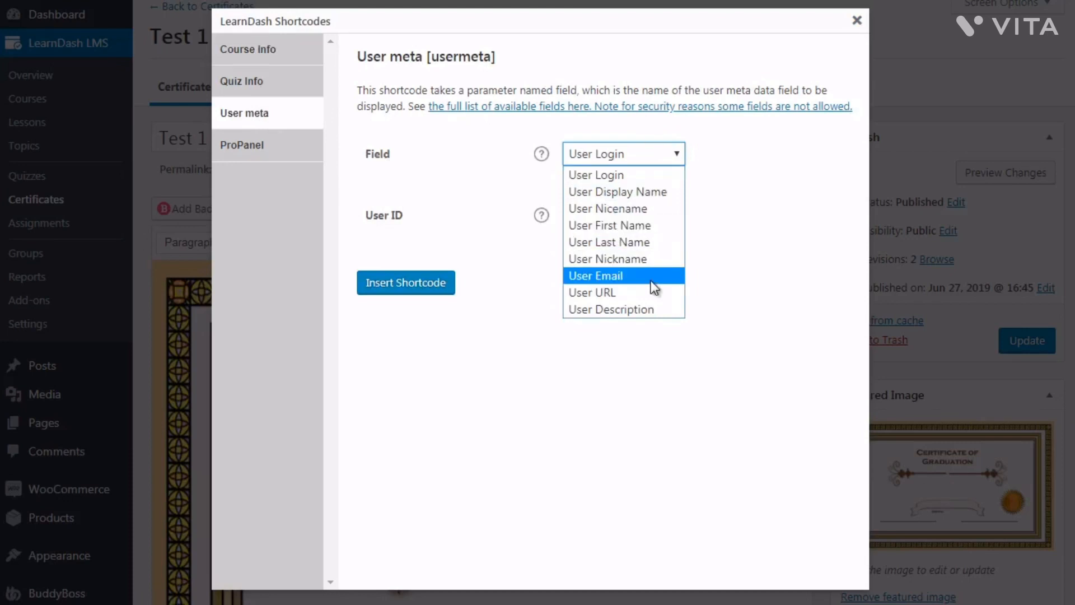
left_click(641, 226)
left_click(415, 282)
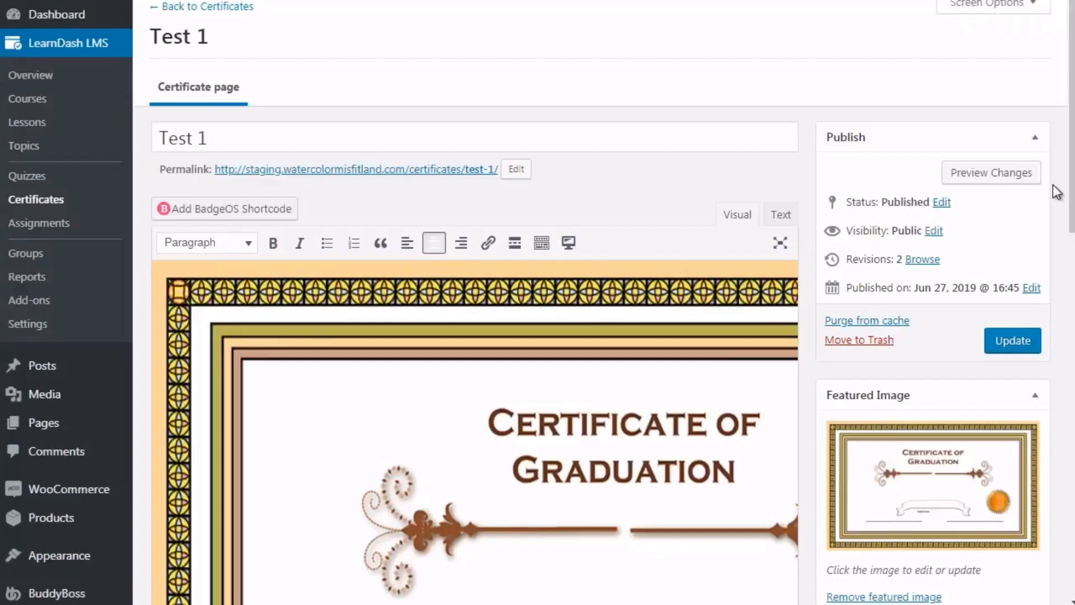
Delete the second, duplicate first_name shortcode from the certificate.
left_click_drag(1068, 191, 1070, 284)
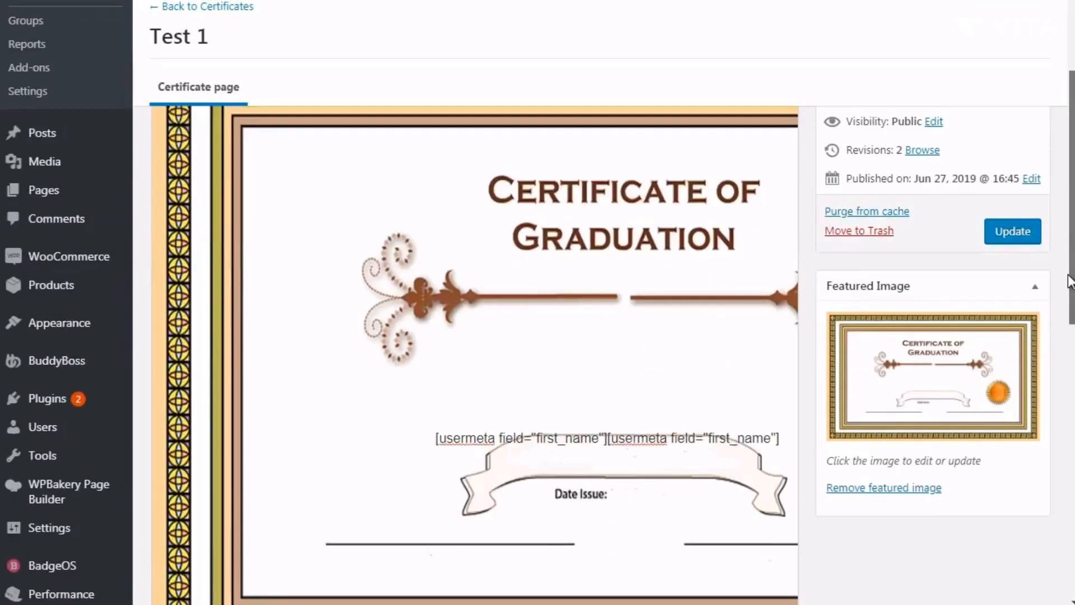
left_click(607, 440)
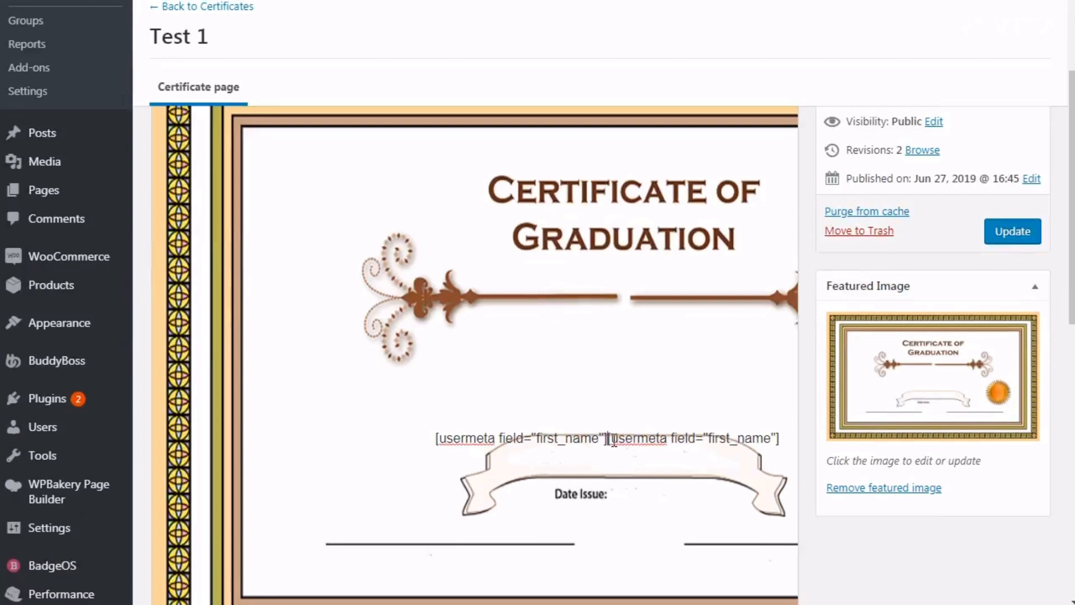
key("shift+Right")
key("shift+Right")
key("shift+Right")
key("shift+Right")
key("shift+Right")
key("shift+Right")
key("shift+Right")
key("shift+Right")
key("shift+Right")
key("shift+Right")
key("shift+Right")
key("shift+Right")
key("shift+Right")
key("shift+Right")
key("shift+Right")
key("shift+Right")
key("shift+Right")
key("shift+Right")
key("shift+Right")
key("shift+Right")
key("shift+Right")
key("shift+Right")
key("shift+Right")
key("shift+Right")
key("shift+Right")
key("shift+Right")
key("shift+Right")
key("shift+Right")
key("shift+Right")
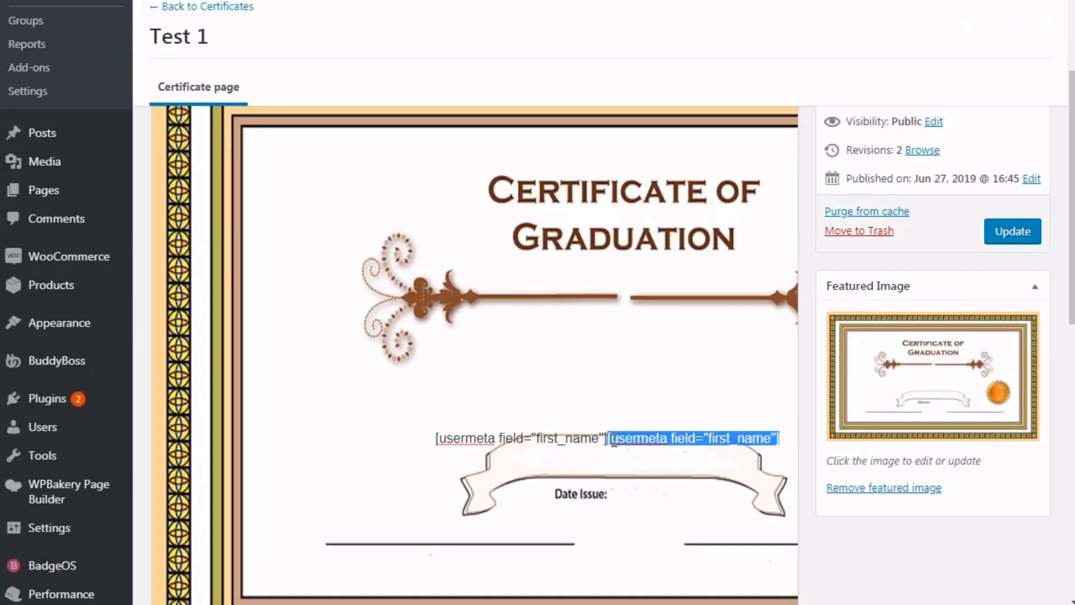
key("Delete")
Save the Test 1 certificate with its repositioned shortcode.
scroll(614, 441, "down", 1)
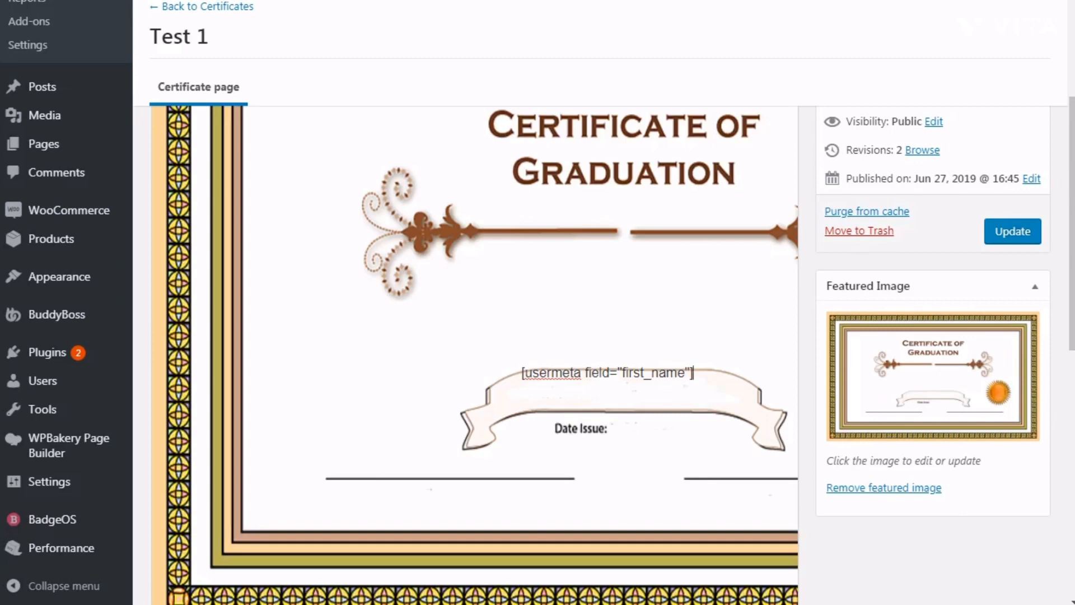
left_click_drag(1071, 216, 1071, 131)
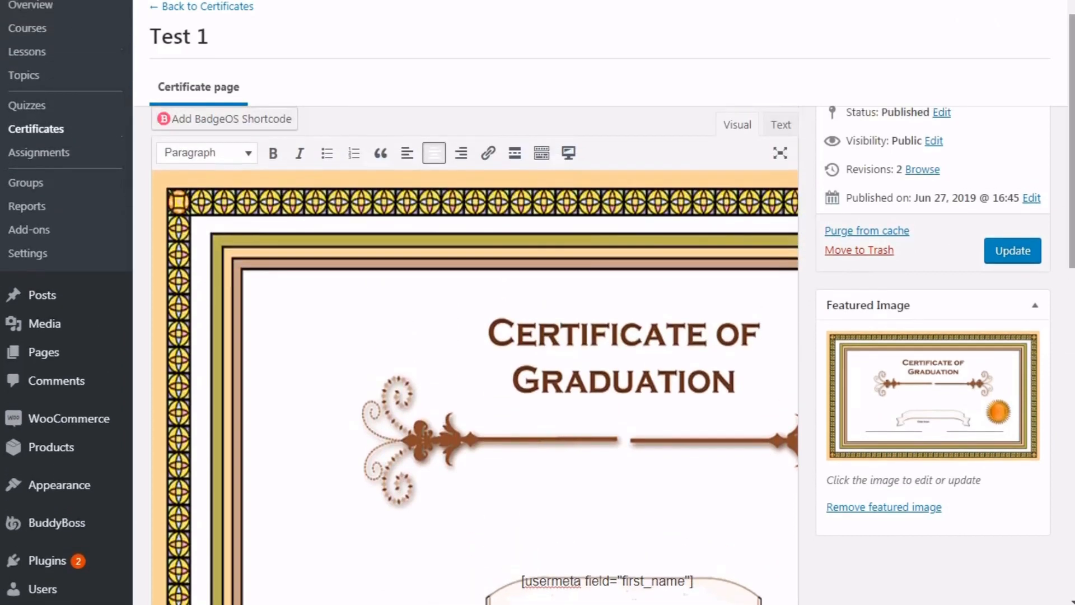
left_click(1013, 250)
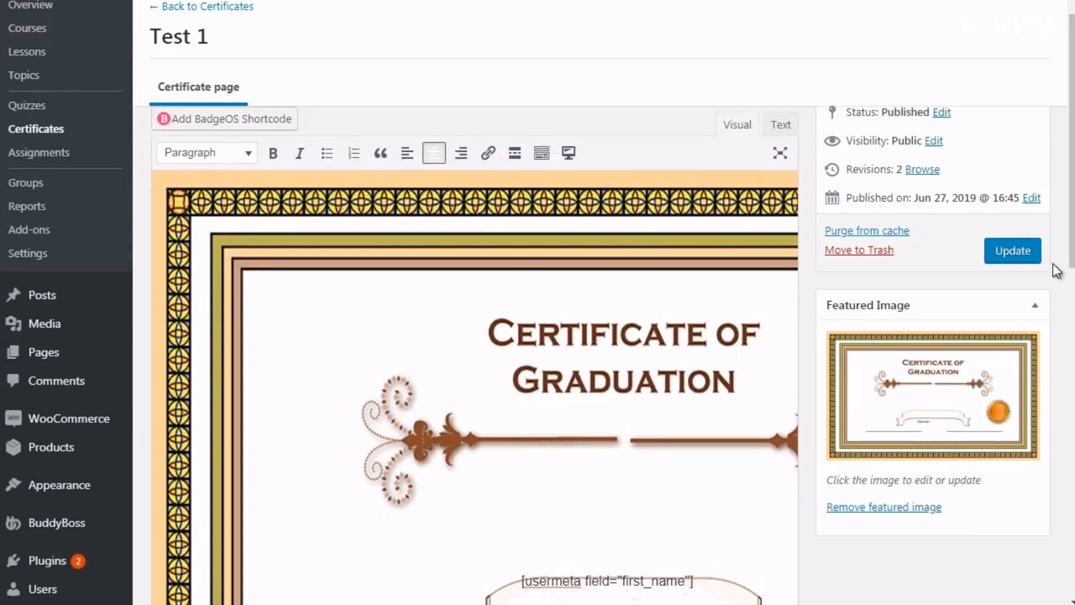
left_click(1020, 253)
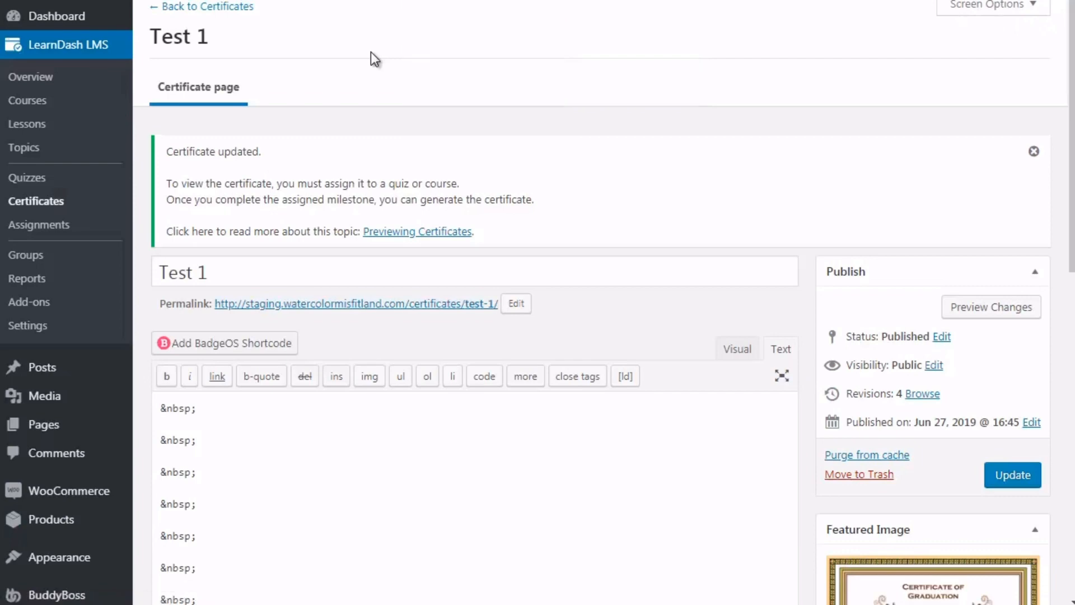
Open the LearnDash add-ons and browse the third-party offerings, including the GamiPress – LearnDash integration.
left_click(41, 303)
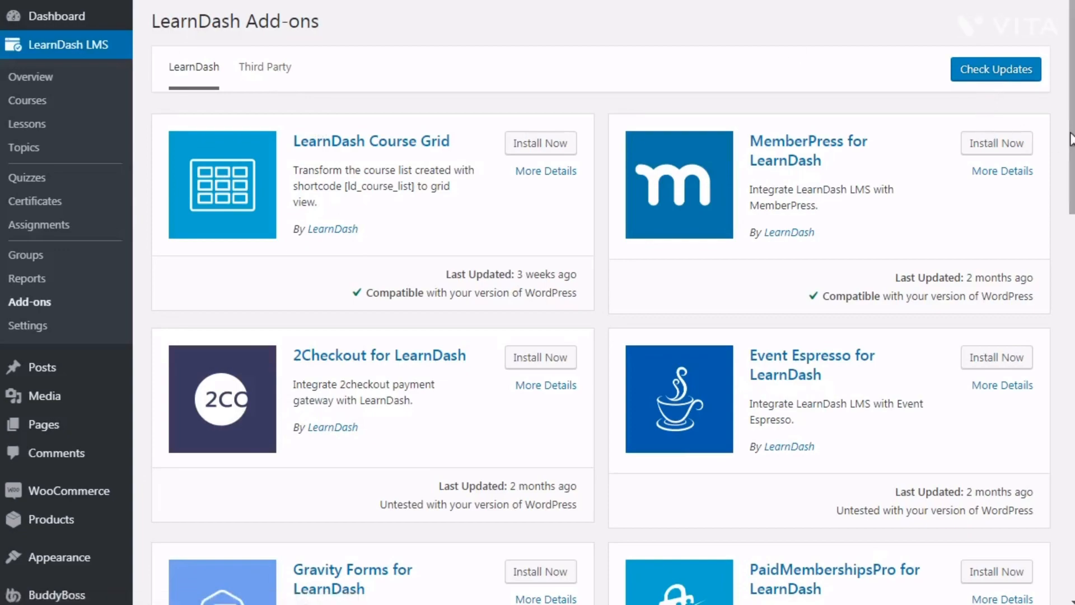
mouse_move(1070, 140)
left_mouse_down()
mouse_move(1071, 509)
mouse_move(1071, 129)
left_mouse_up()
left_click(244, 59)
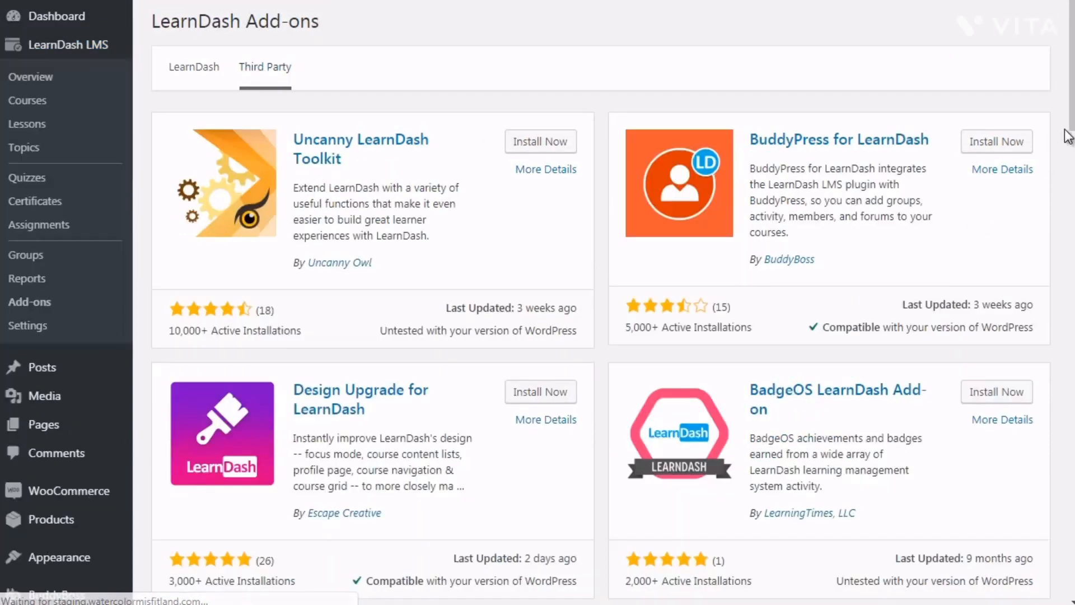
scroll(922, 257, "down", 5)
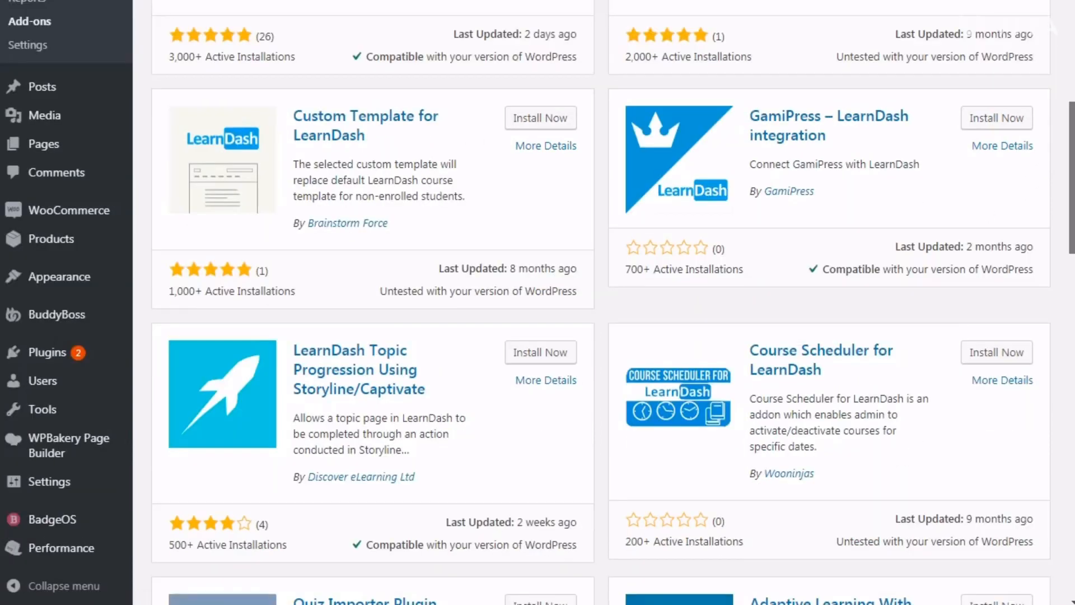
scroll(613, 302, "down", 20)
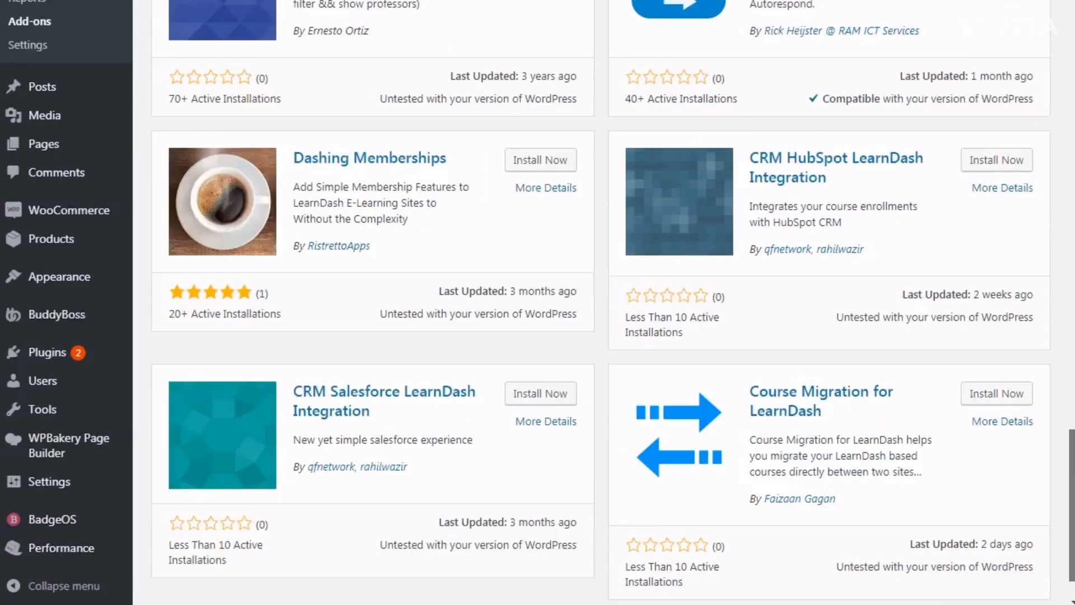
scroll(601, 302, "up", 20)
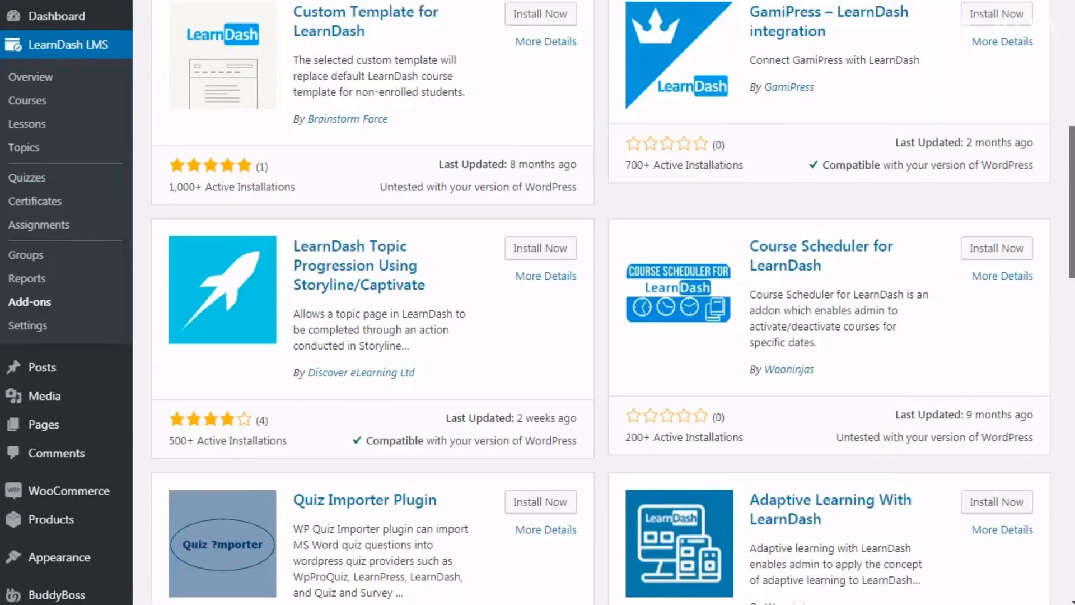
scroll(969, 103, "up", 1)
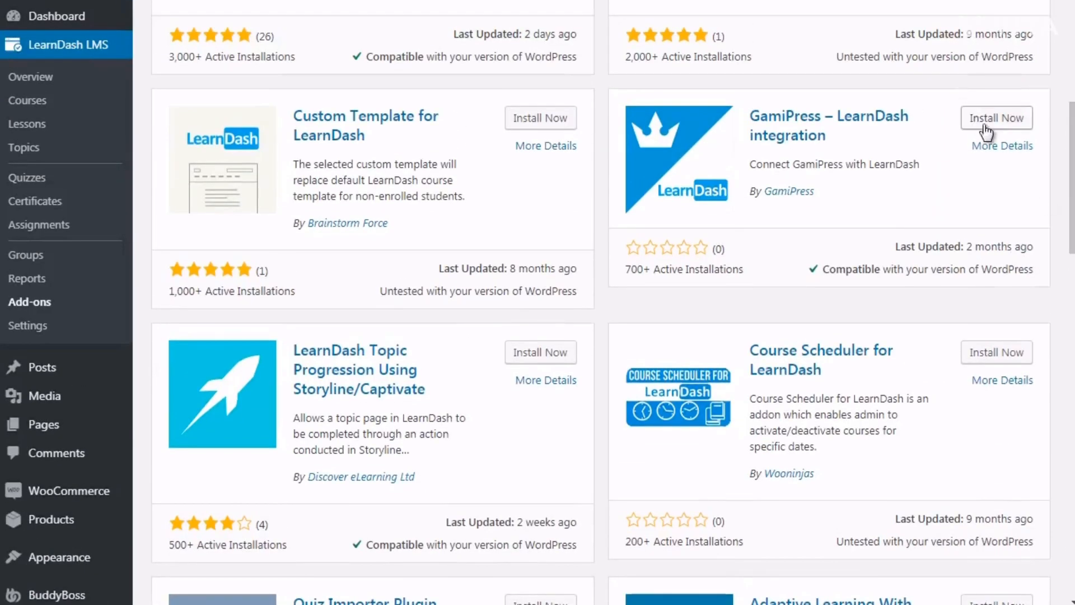